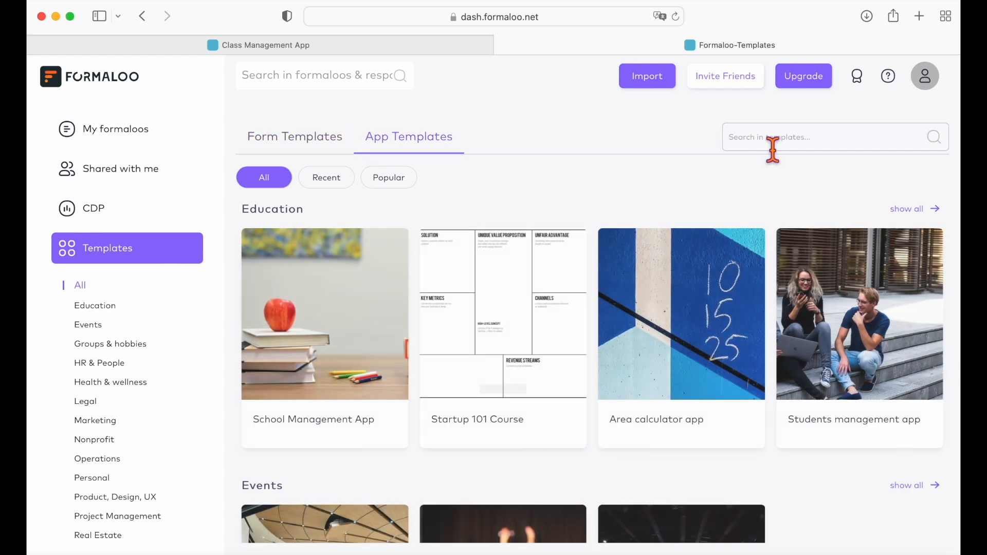
Search the App Templates for 'class' to locate the Class Management App template.
type("class")
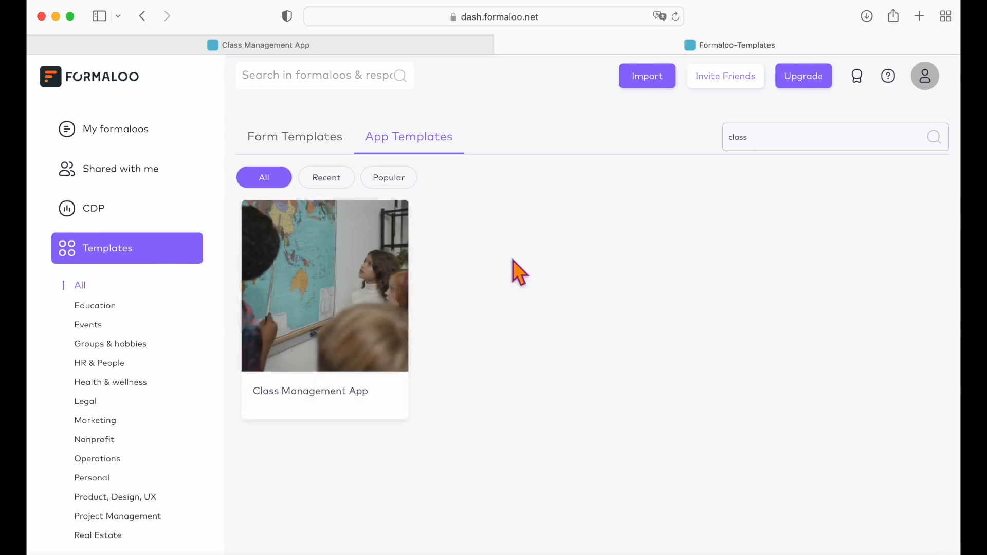
mouse_move(336, 293)
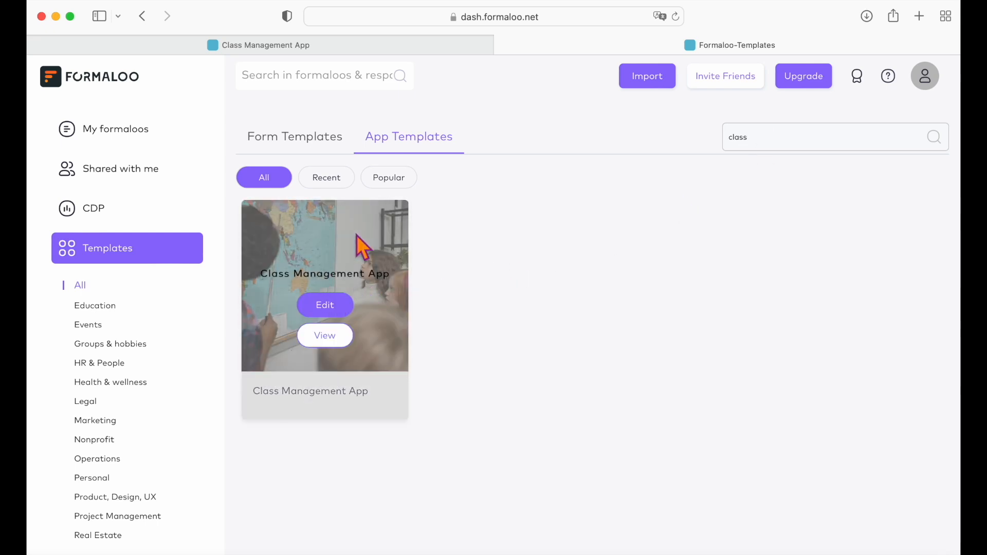
Copy the Class Management App template and open its student assignment submission page.
left_click(340, 306)
scroll(341, 304, "down", 3)
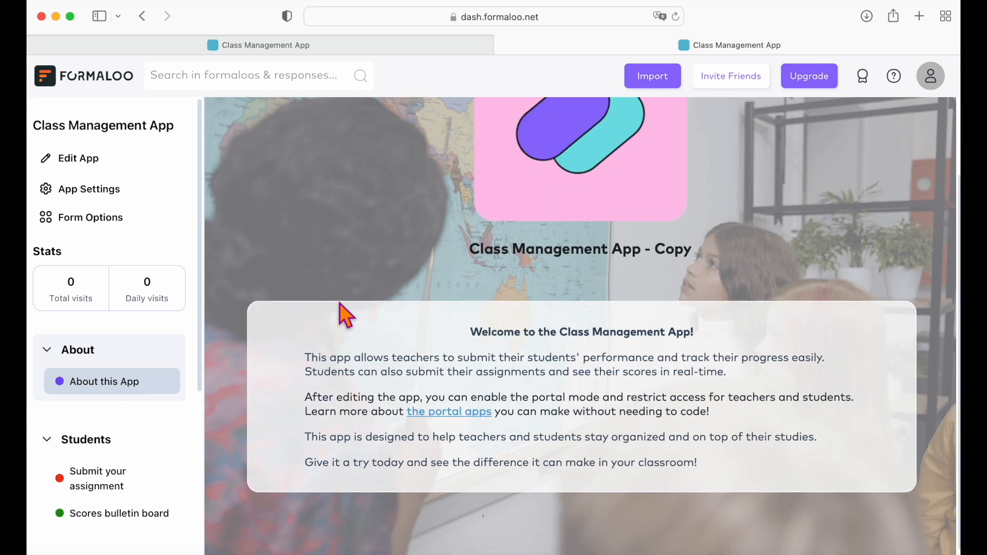
scroll(114, 396, "down", 5)
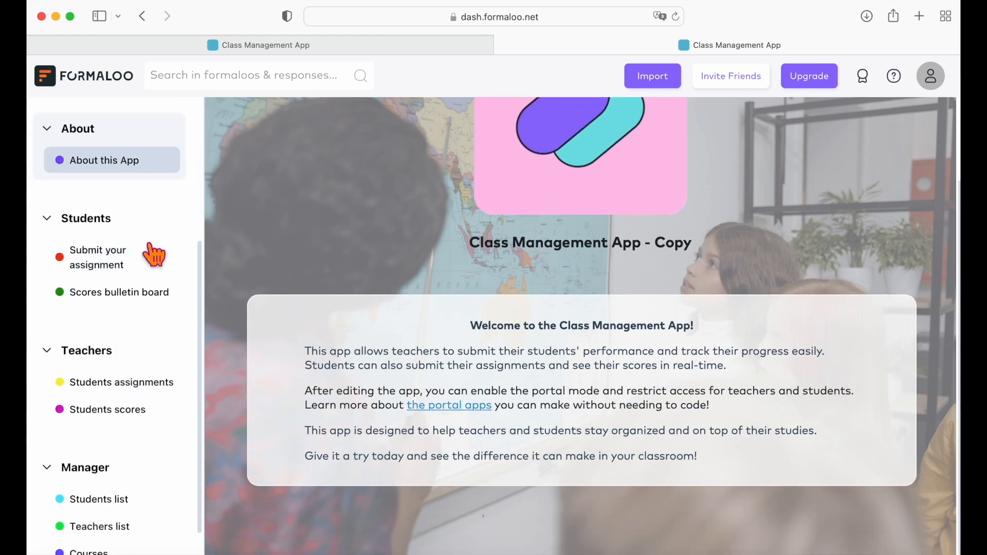
scroll(105, 442, "down", 2)
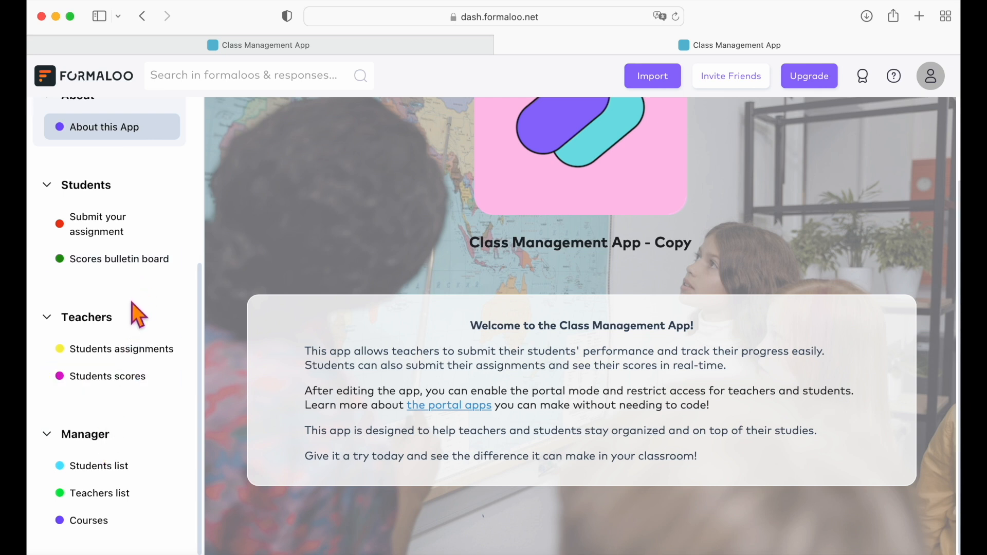
left_click(106, 237)
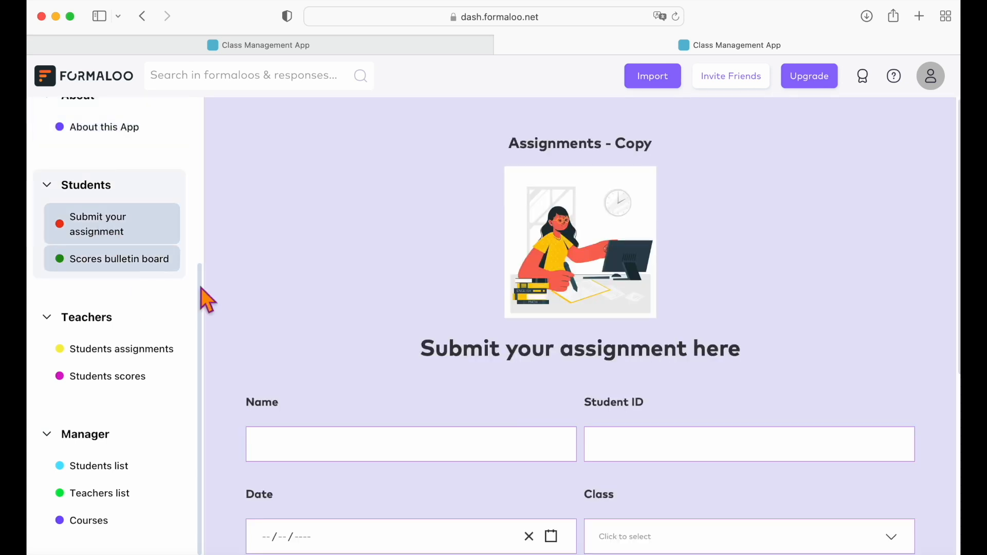
View the students' Scores bulletin board page.
scroll(448, 371, "down", 2)
scroll(451, 369, "down", 5)
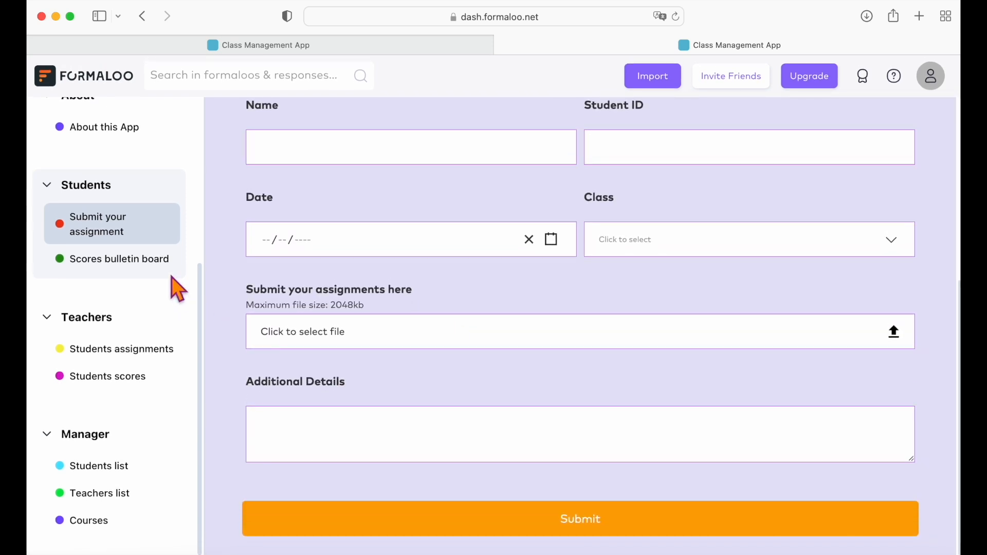
left_click(154, 258)
scroll(442, 344, "right", 10)
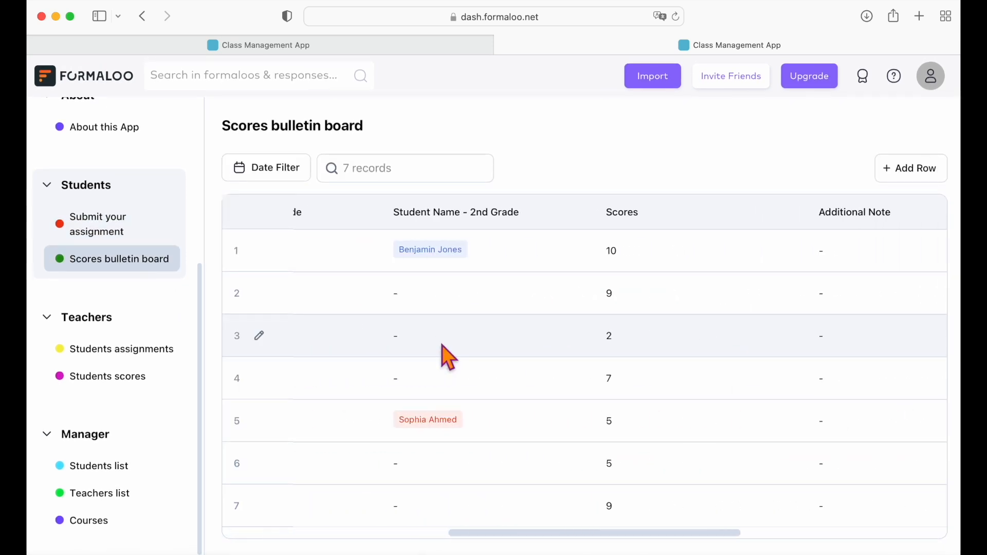
Inspect the teachers' Students assignments table across its columns.
left_click(165, 352)
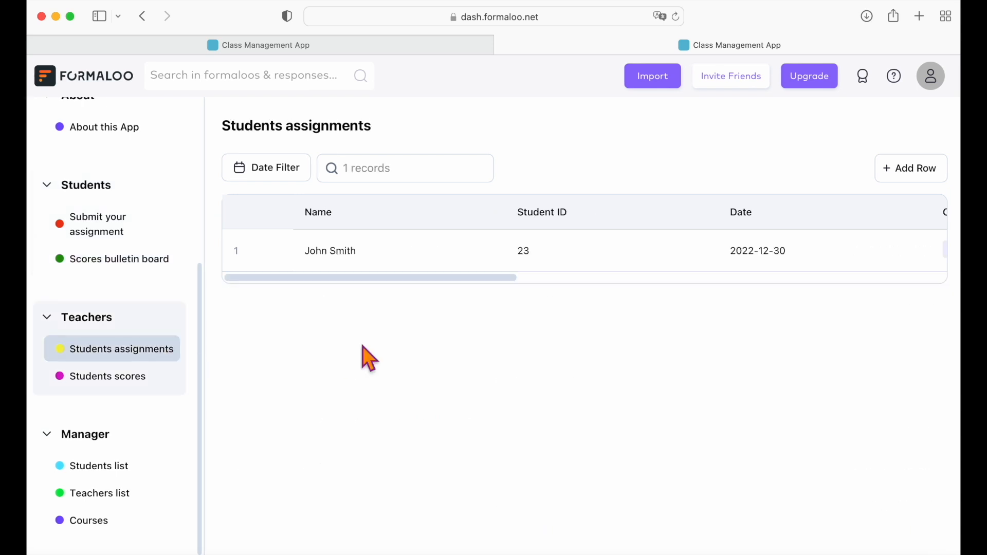
scroll(517, 267, "right", 5)
scroll(516, 267, "right", 5)
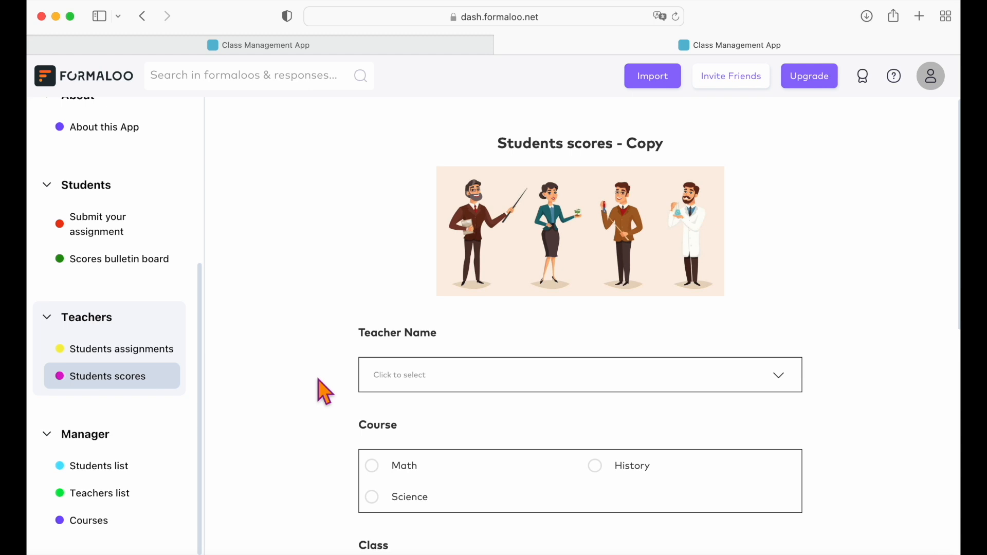
scroll(383, 410, "down", 9)
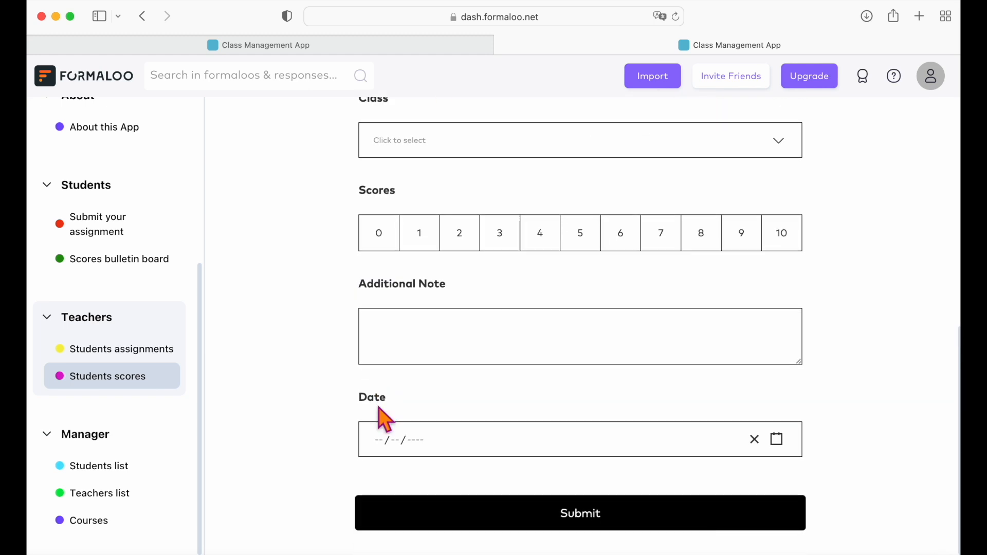
Browse the Students list page across all its columns.
left_click(109, 467)
scroll(428, 374, "right", 5)
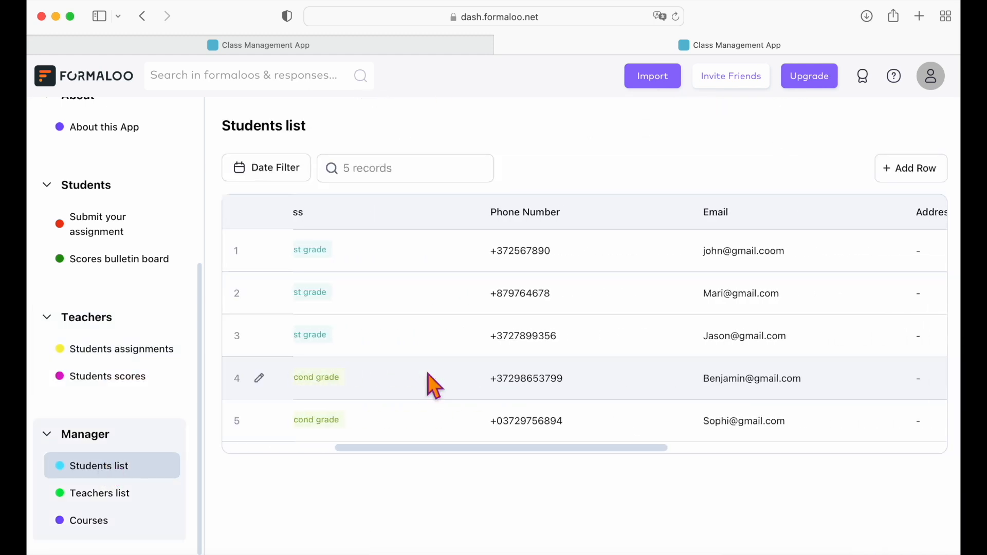
scroll(427, 375, "right", 5)
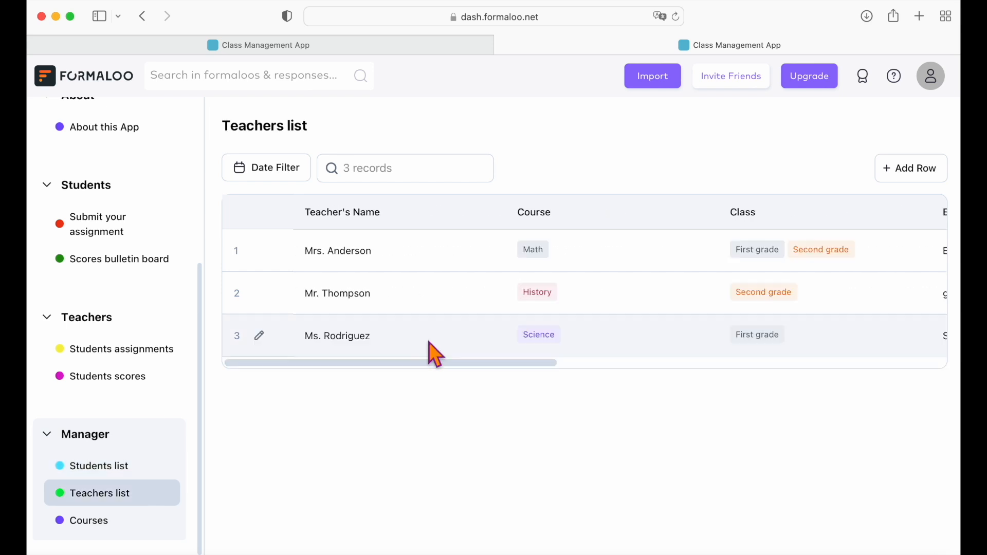
scroll(429, 342, "right", 4)
scroll(428, 343, "right", 8)
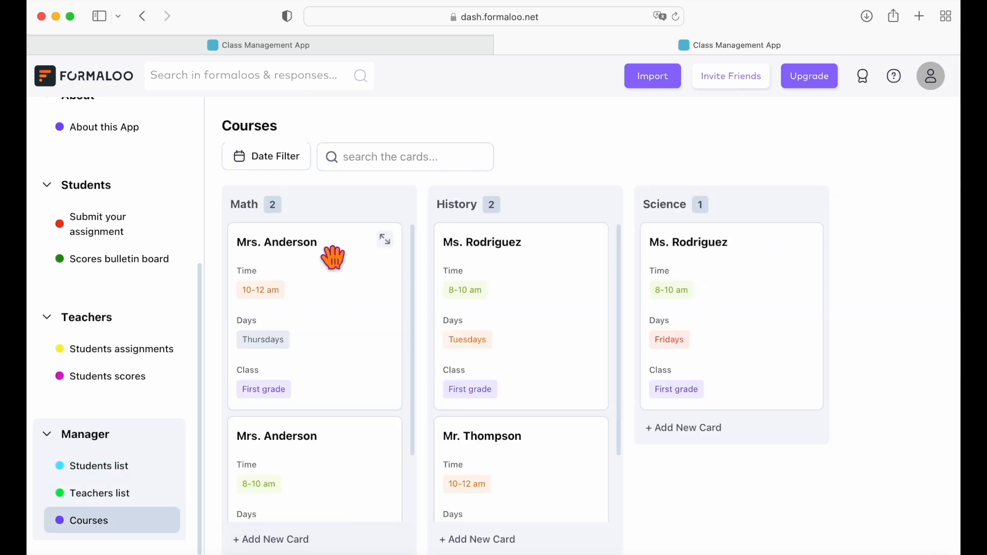
scroll(537, 449, "down", 3)
scroll(343, 450, "down", 3)
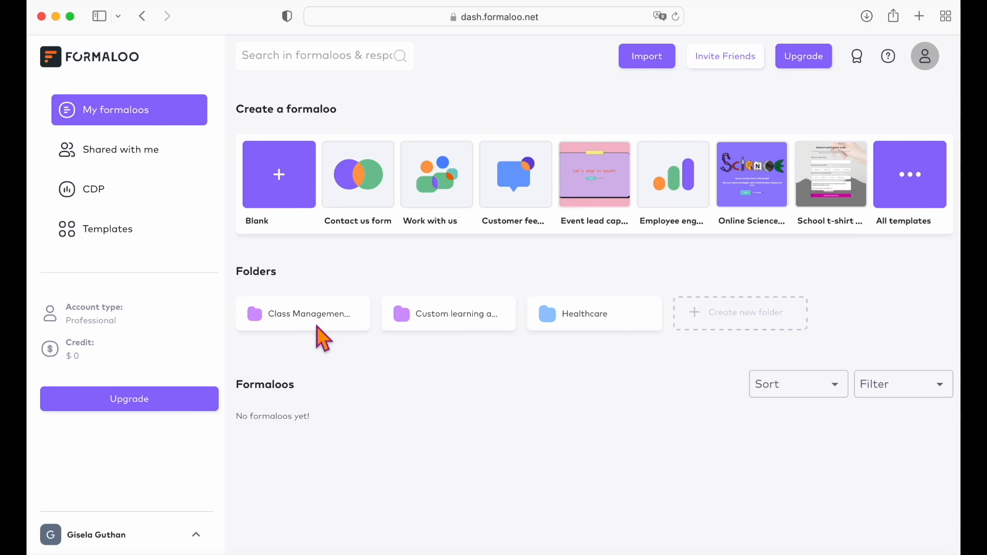
Open the Class Management folder listing the app and its Students, Teachers, Courses and Assignments forms.
left_click(318, 327)
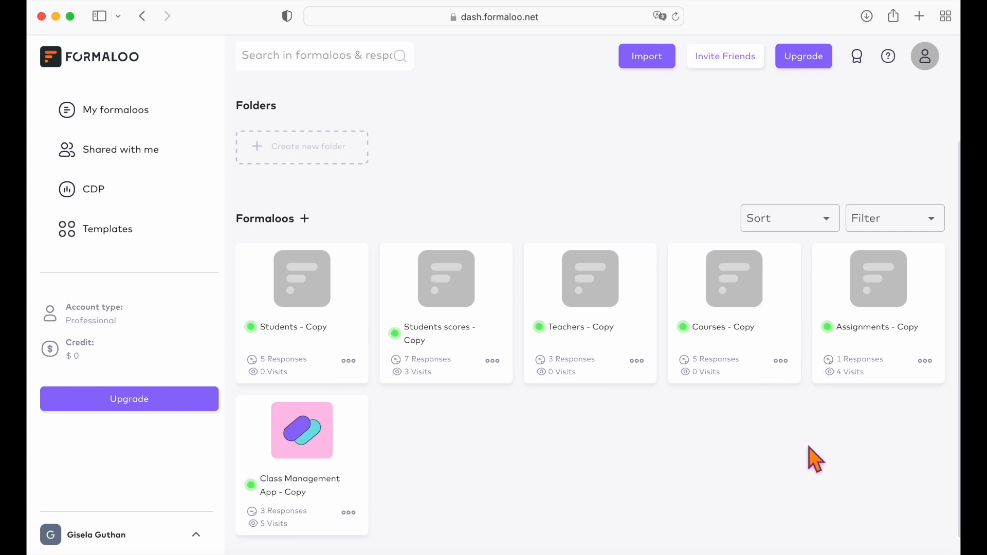
right_click(871, 295)
right_click(870, 295)
right_click(871, 295)
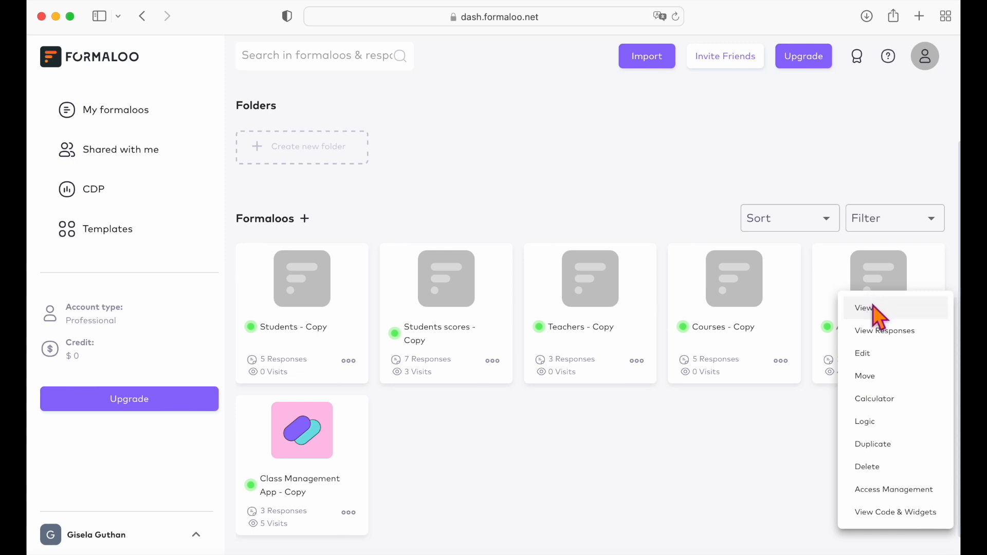
left_click(872, 307)
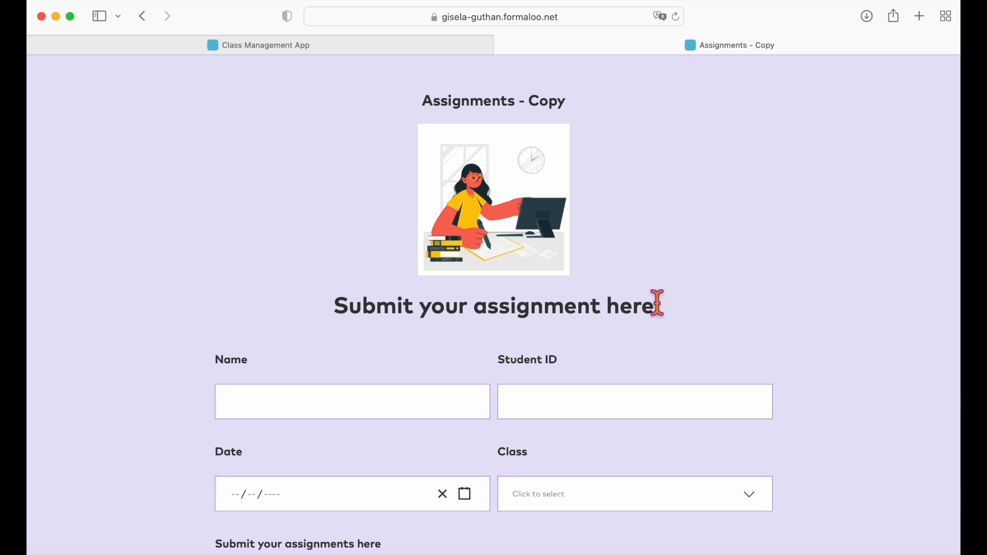
scroll(657, 303, "down", 5)
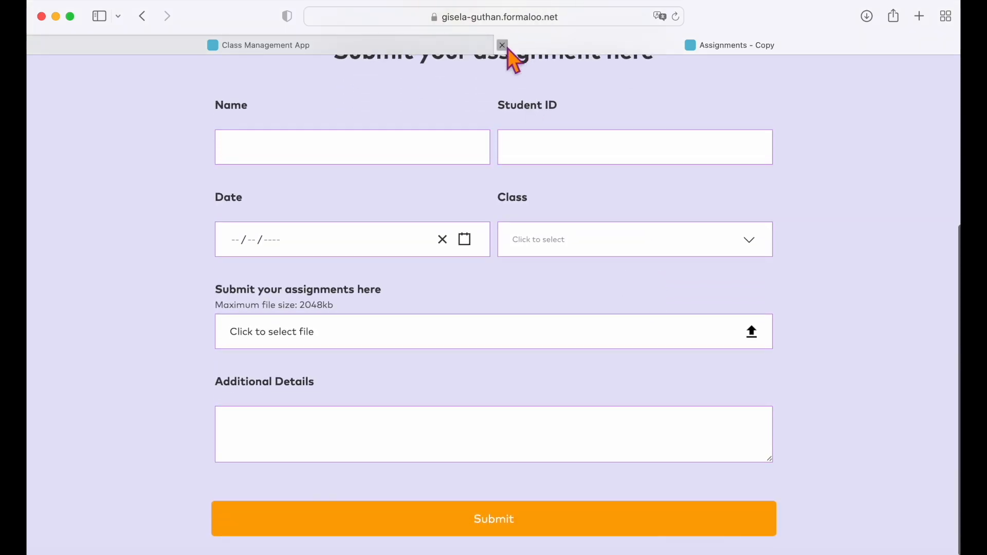
left_click(503, 45)
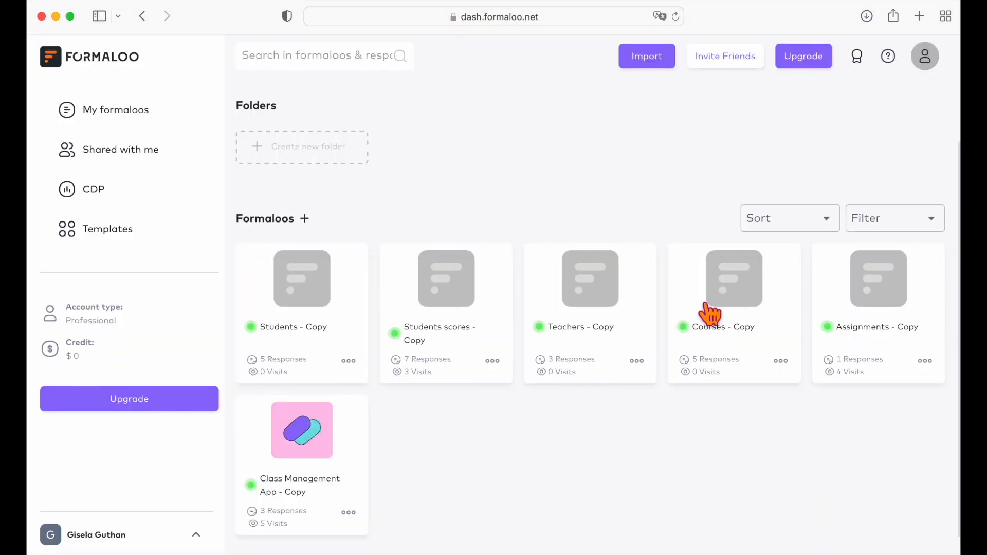
left_click(723, 293)
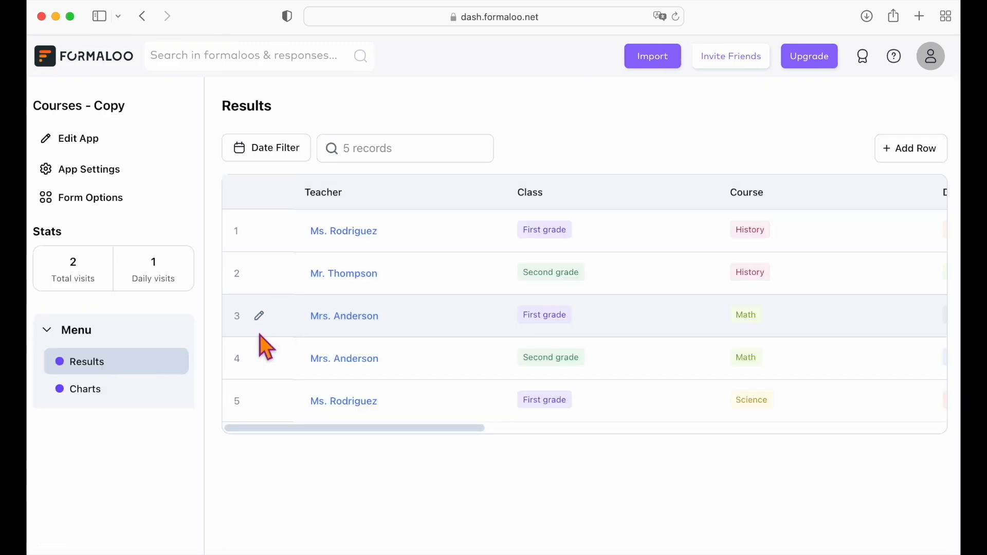
scroll(260, 341, "right", 5)
left_click(143, 16)
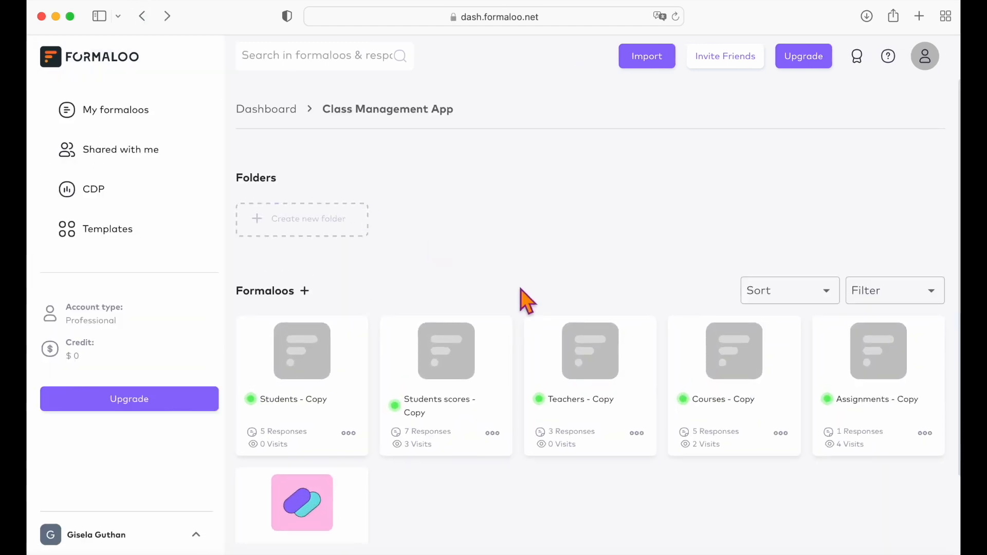
right_click(698, 367)
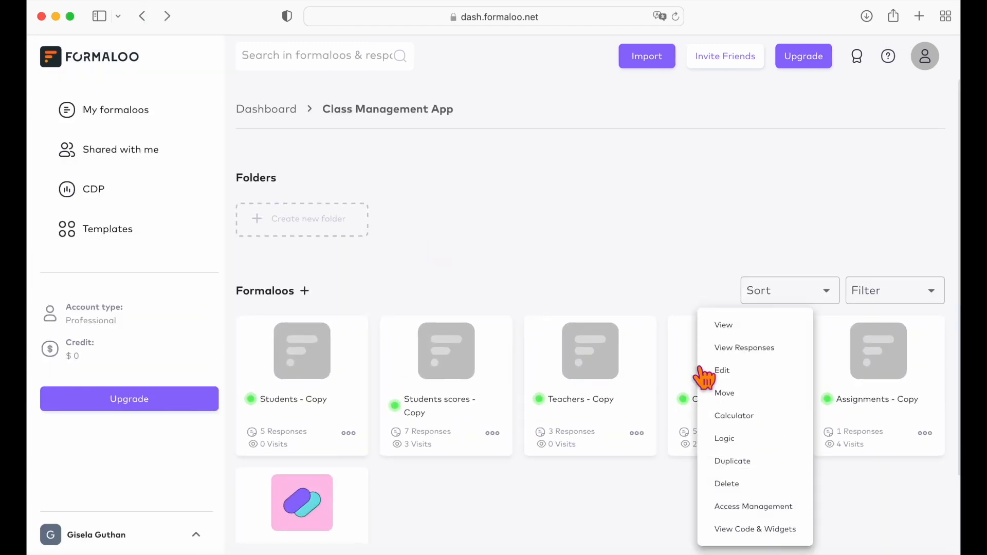
left_click(741, 375)
scroll(452, 374, "down", 5)
left_click(462, 289)
left_click(93, 108)
scroll(477, 375, "down", 15)
scroll(240, 278, "up", 3)
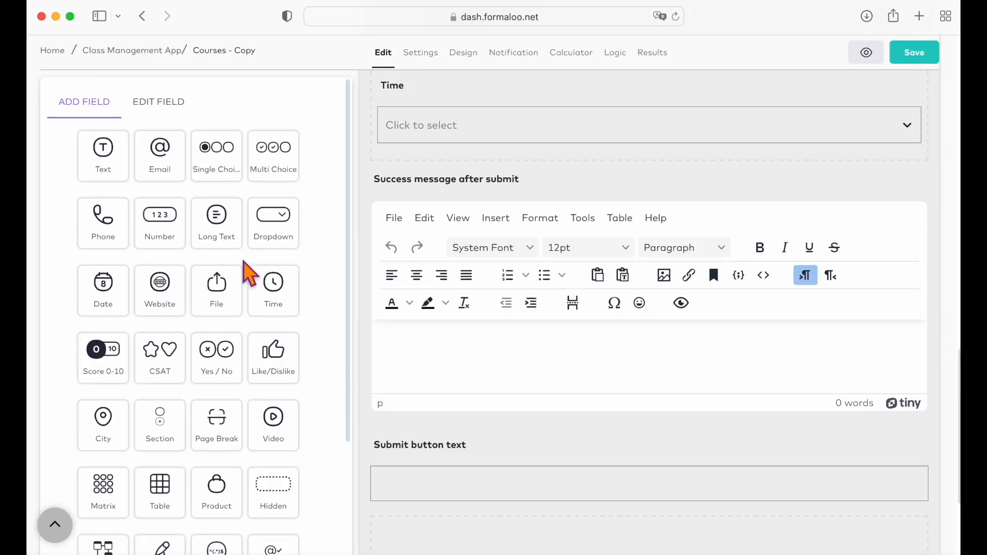
left_click(217, 227)
left_click(875, 180)
left_click(648, 203)
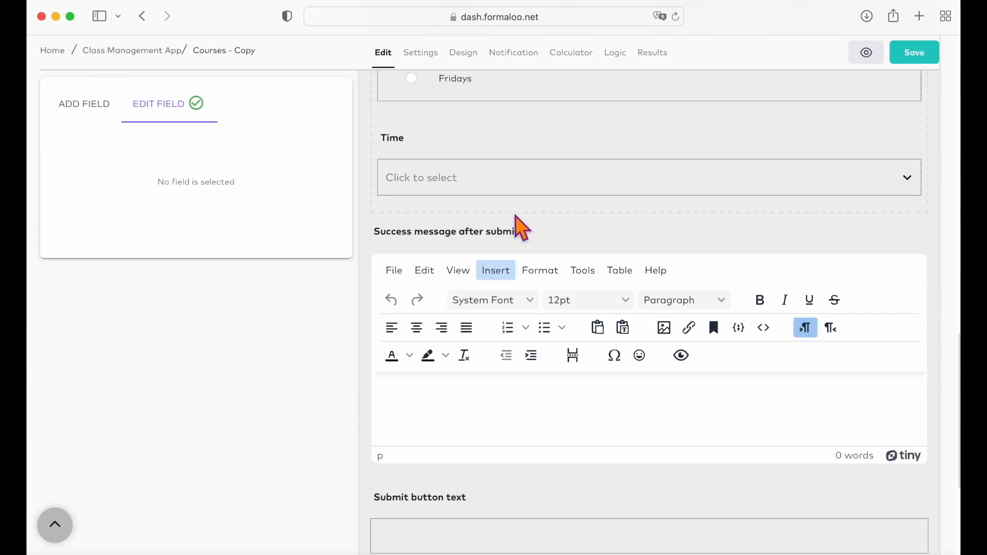
scroll(519, 226, "up", 5)
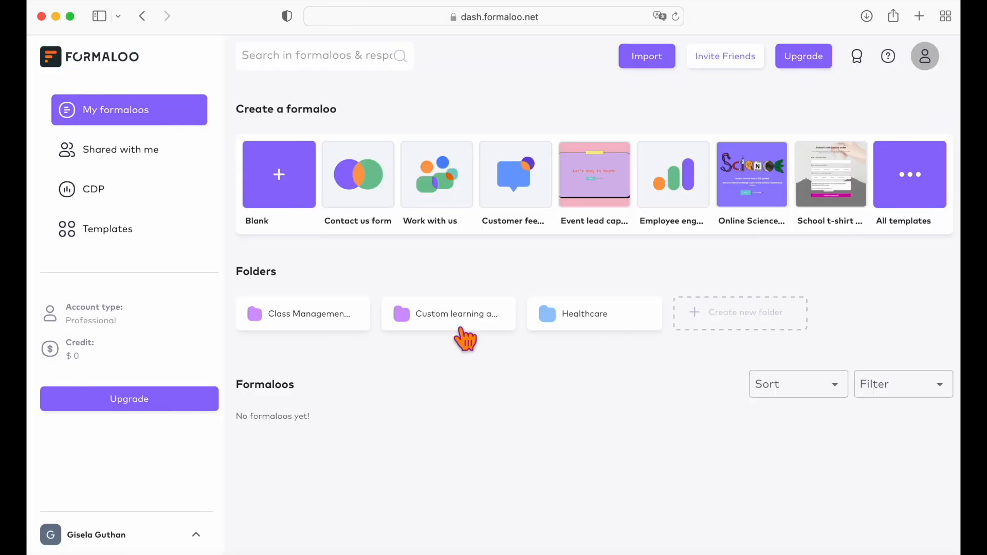
left_click(338, 322)
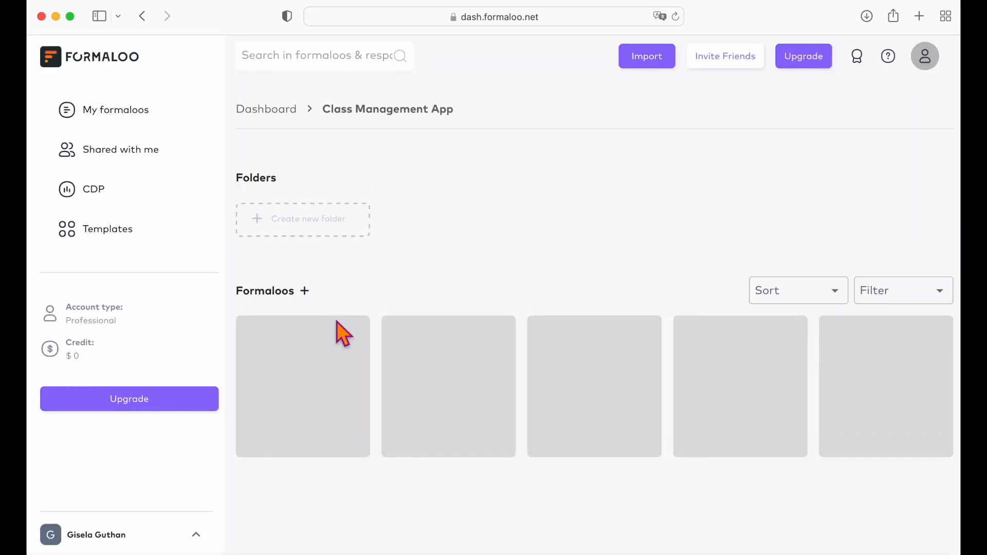
scroll(397, 403, "down", 3)
Open the Class Management App and start adding a new page under Teachers in menu editing.
left_click(308, 438)
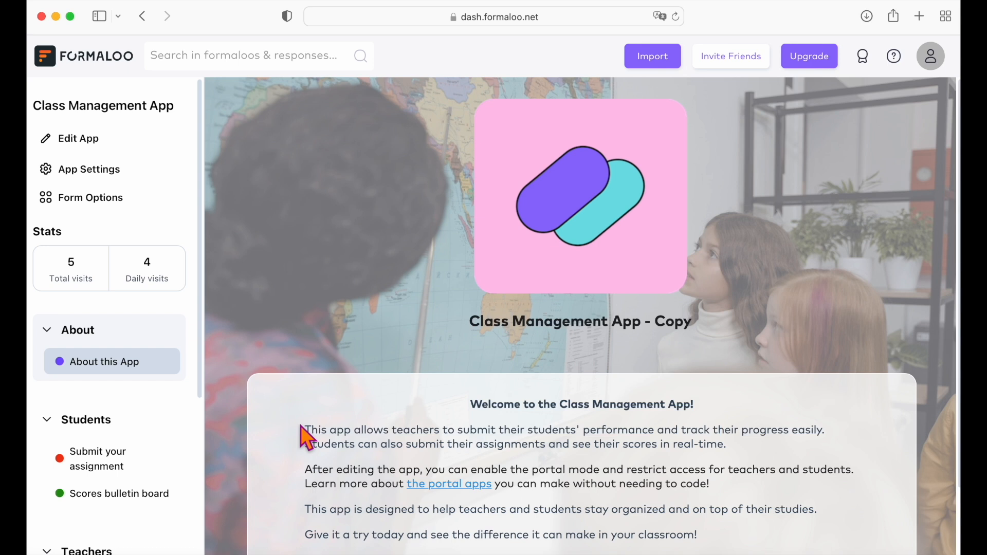
left_click(82, 140)
scroll(112, 372, "down", 5)
scroll(113, 372, "down", 5)
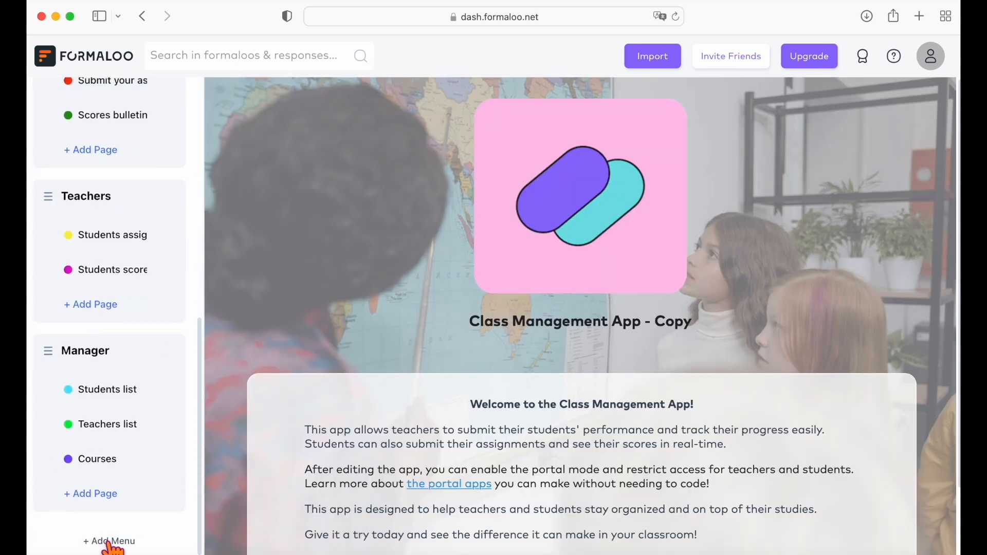
left_click(110, 313)
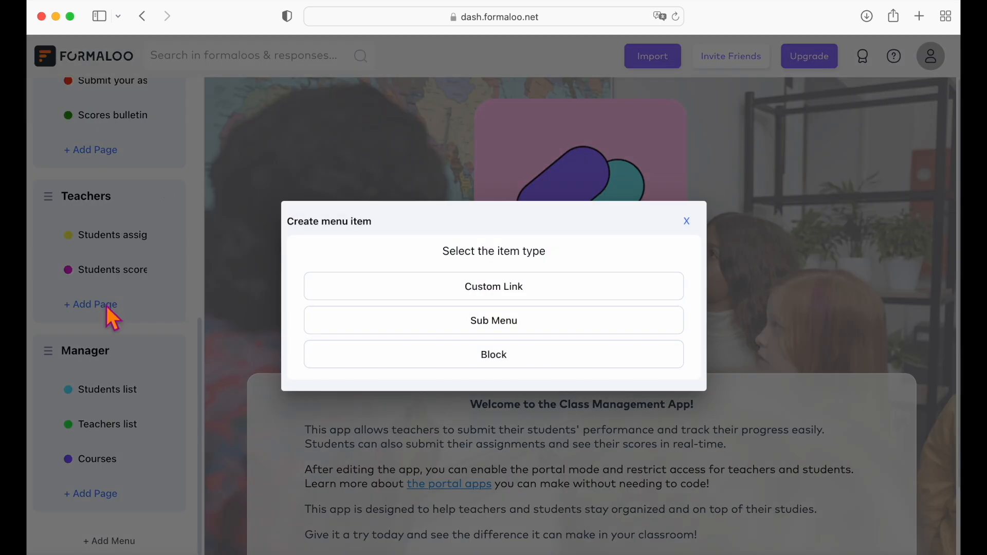
Dismiss the new menu item dialog, finish menu editing, and bring up App Settings.
left_click(687, 221)
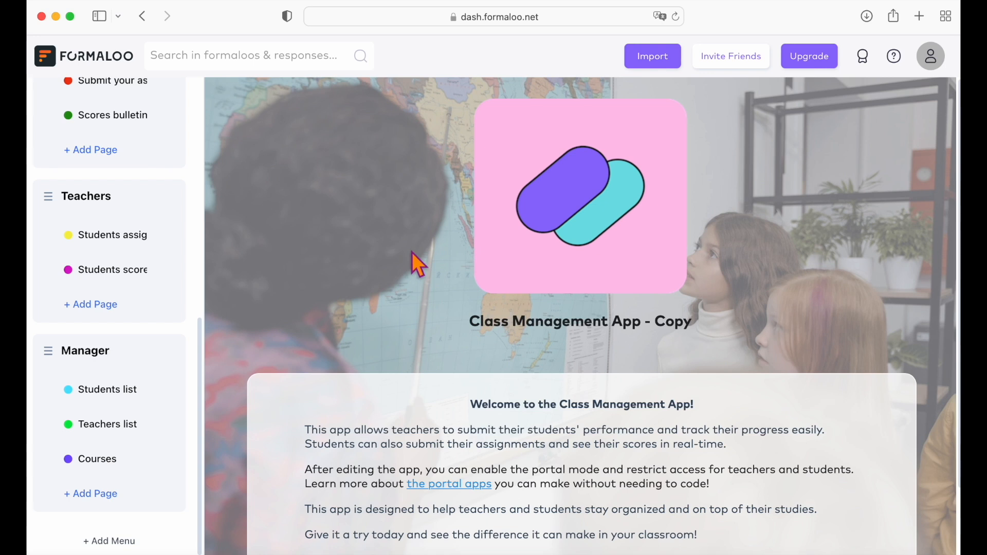
scroll(145, 238, "up", 10)
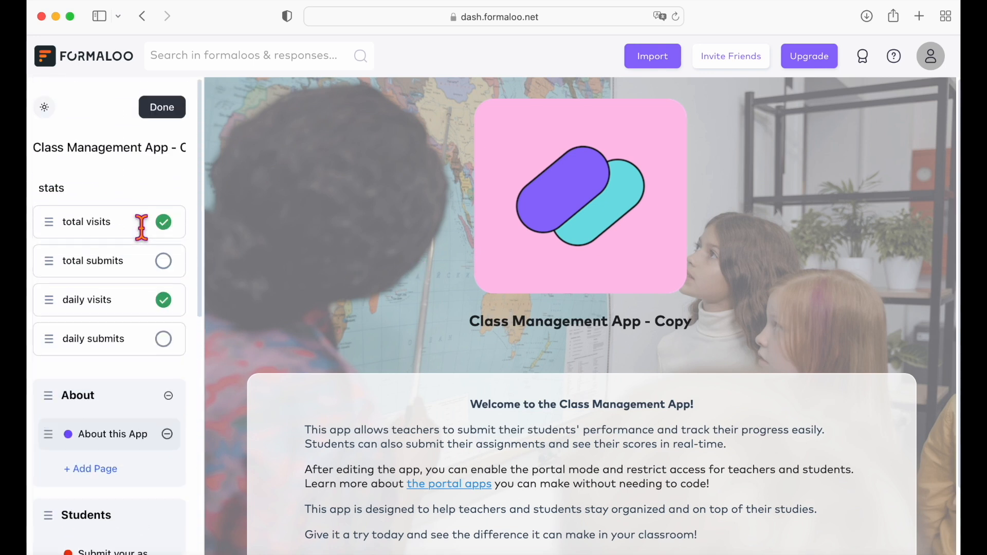
left_click(156, 108)
left_click(110, 197)
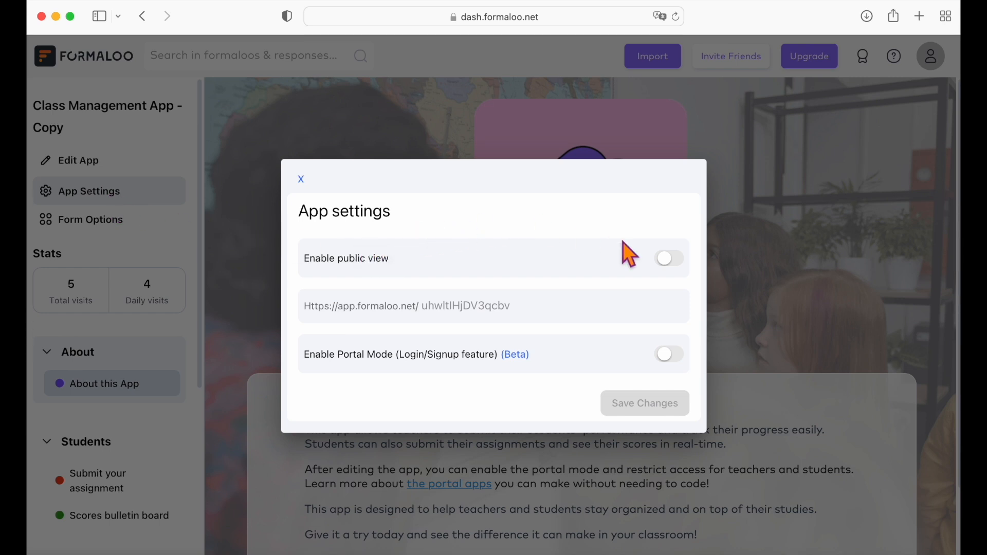
Turn on Portal Mode and public view for Class Management App - Copy and save.
left_click(676, 358)
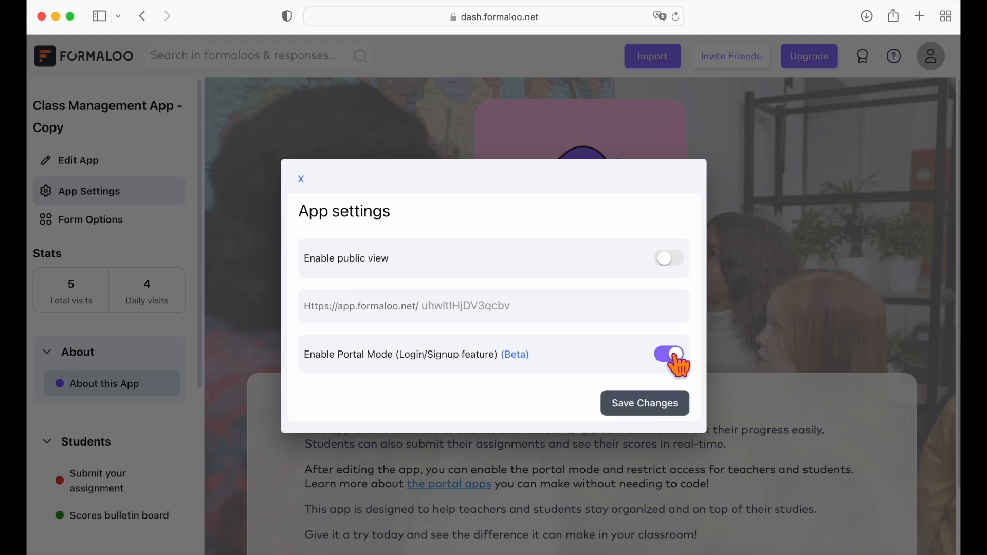
left_click(671, 261)
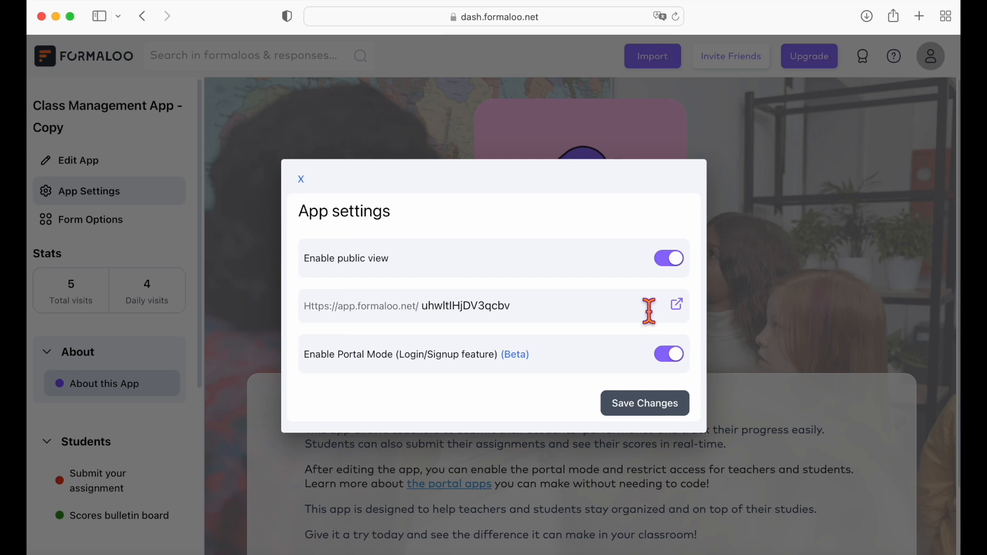
left_click(657, 406)
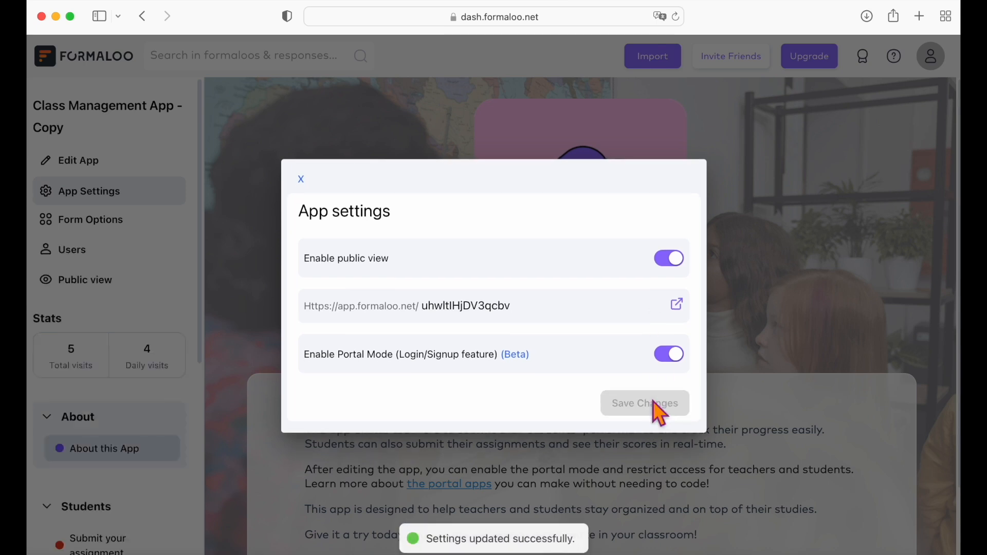
left_click(304, 180)
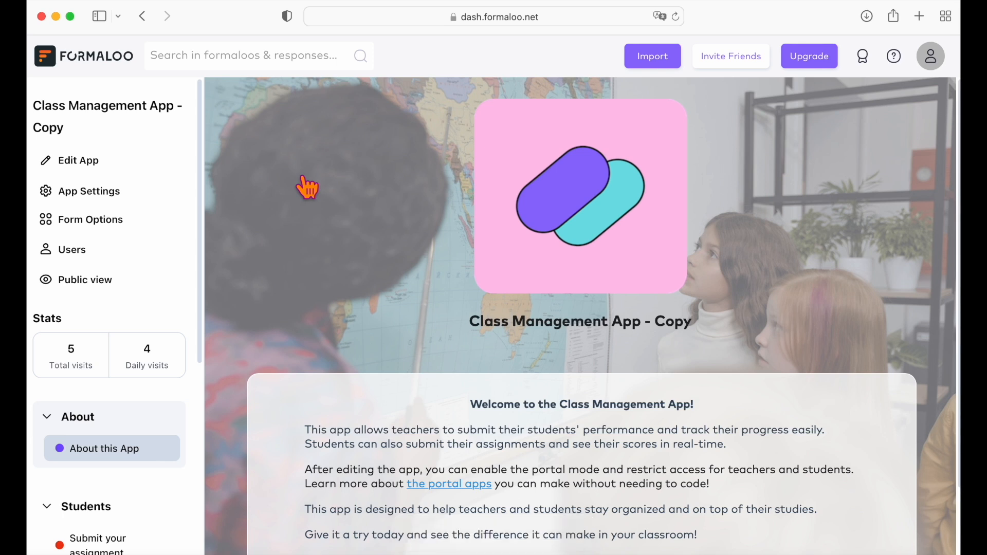
Enable portal mode on a new users table, allow new sign-ups, and open Public view.
left_click(93, 262)
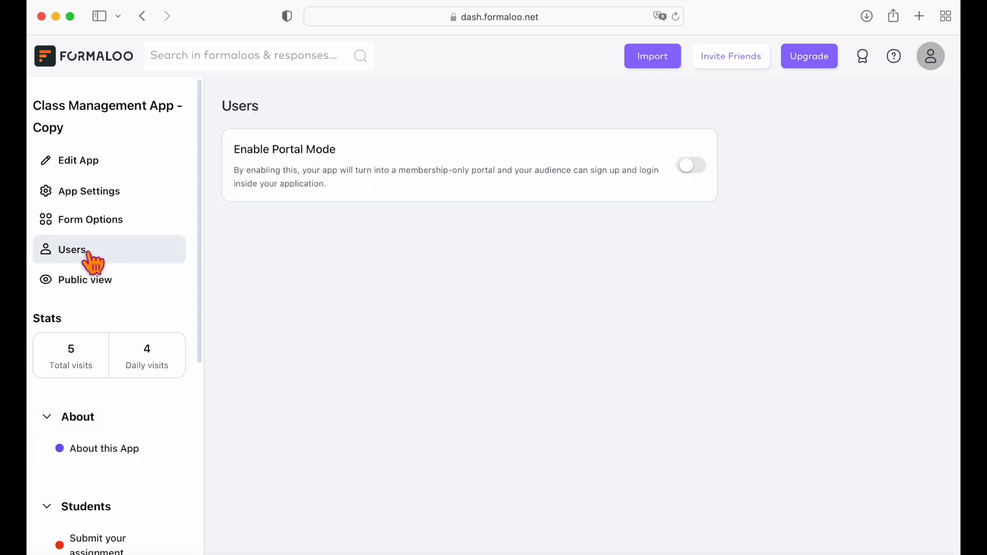
left_click(693, 167)
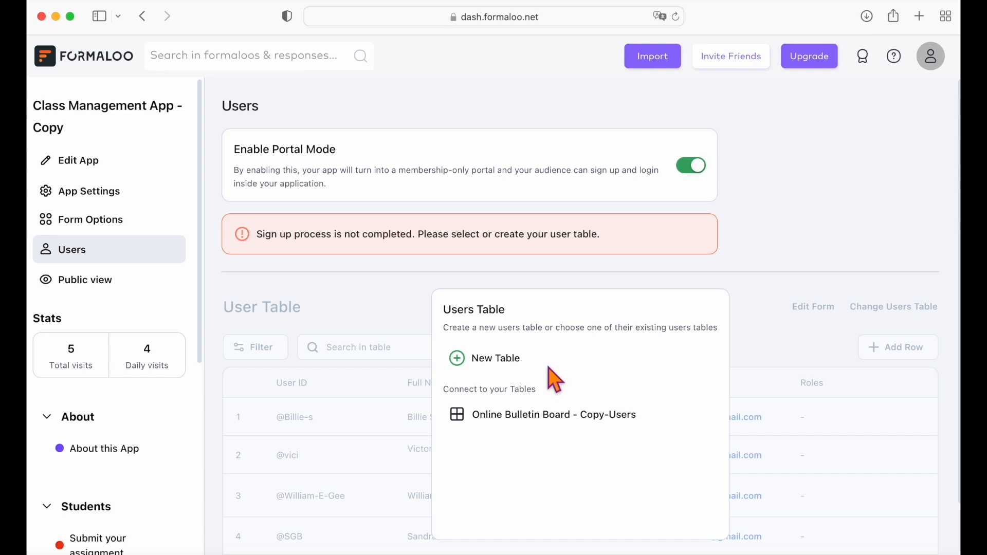
scroll(548, 368, "down", 1)
left_click(490, 312)
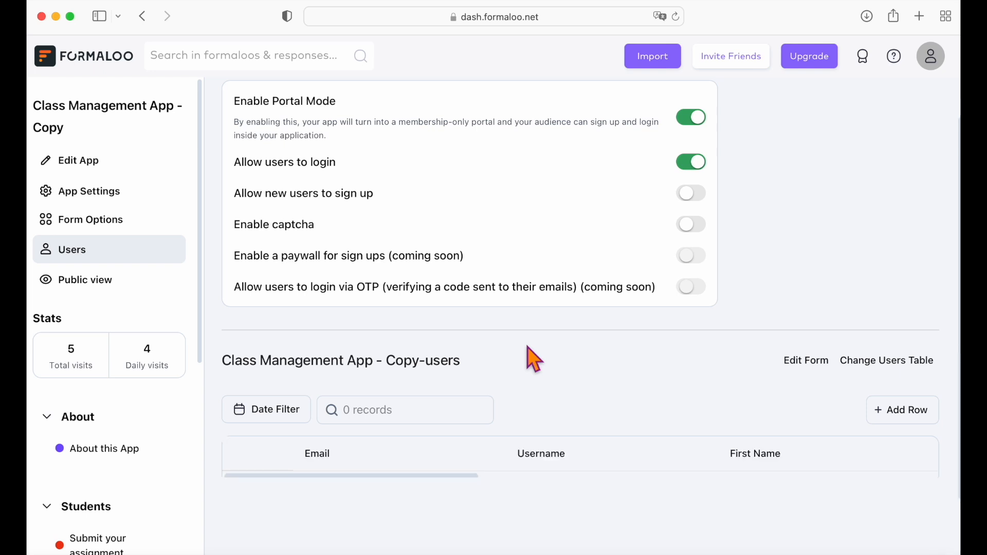
left_click(703, 206)
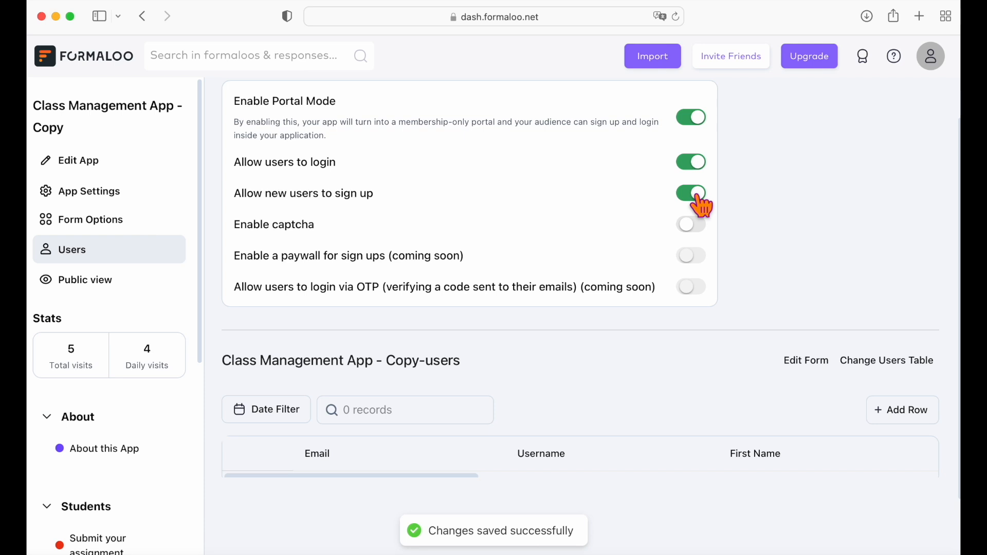
left_click(98, 286)
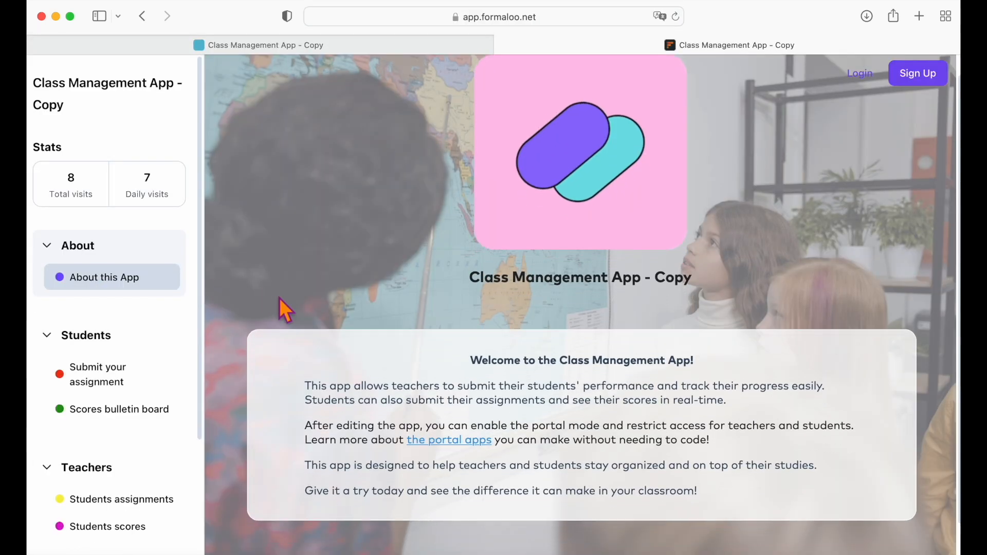
Fill the portal Sign Up form with first name 'Formaloo', an e-mail address and a password.
left_click(859, 75)
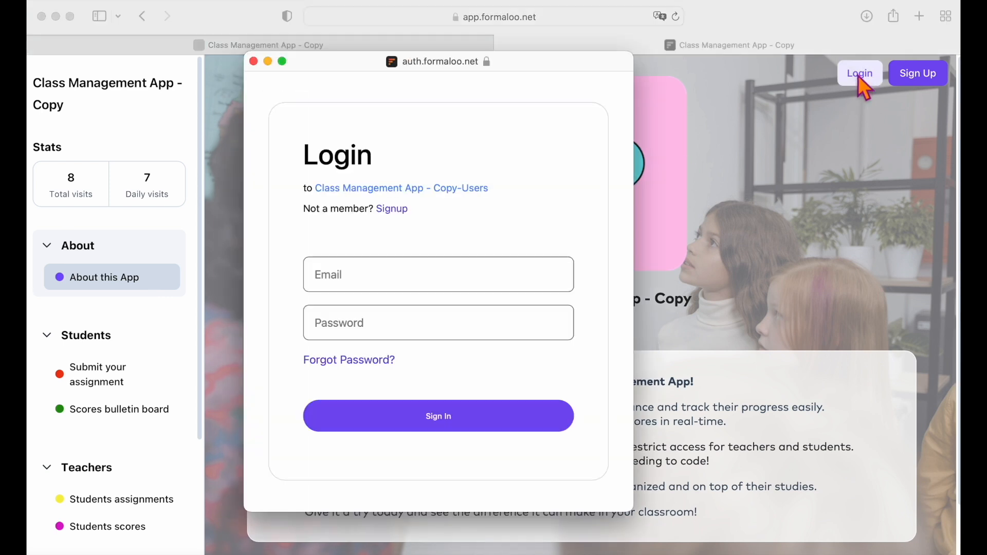
left_click(254, 61)
left_click(921, 77)
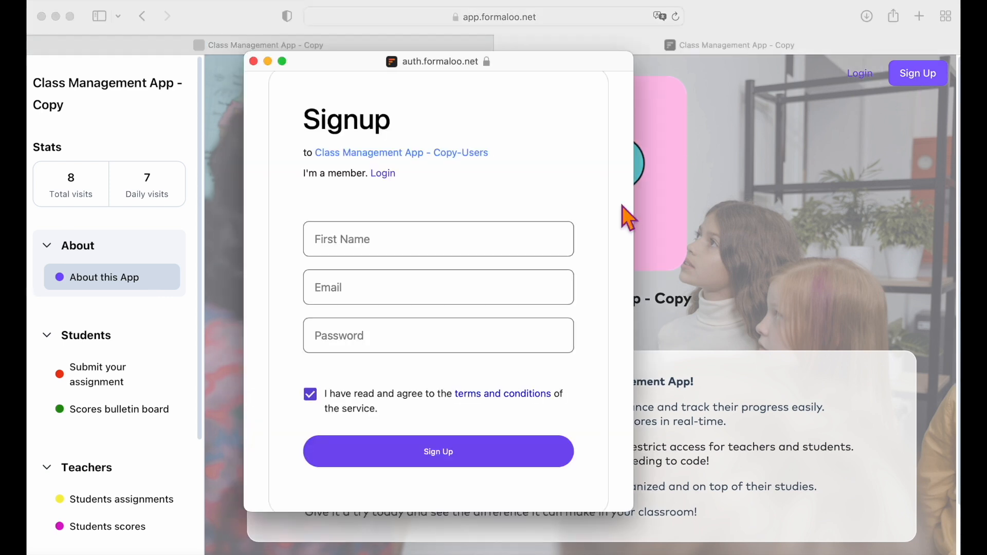
left_click(461, 239)
type("Formaloo")
left_click(461, 294)
left_click(457, 340)
type("•••••••••••")
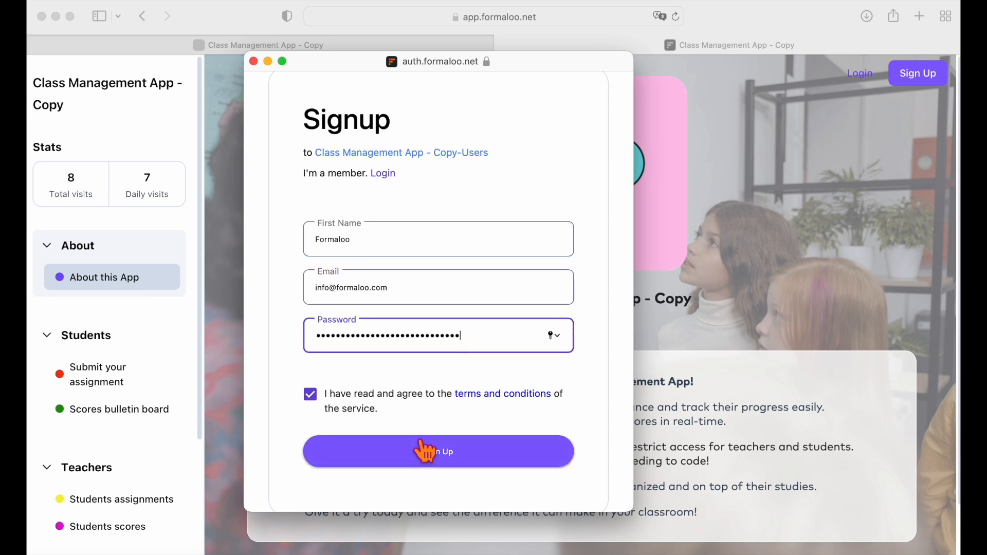
Submit the sign-up, check the signed-in account menu, and return to the dashboard.
left_click(423, 452)
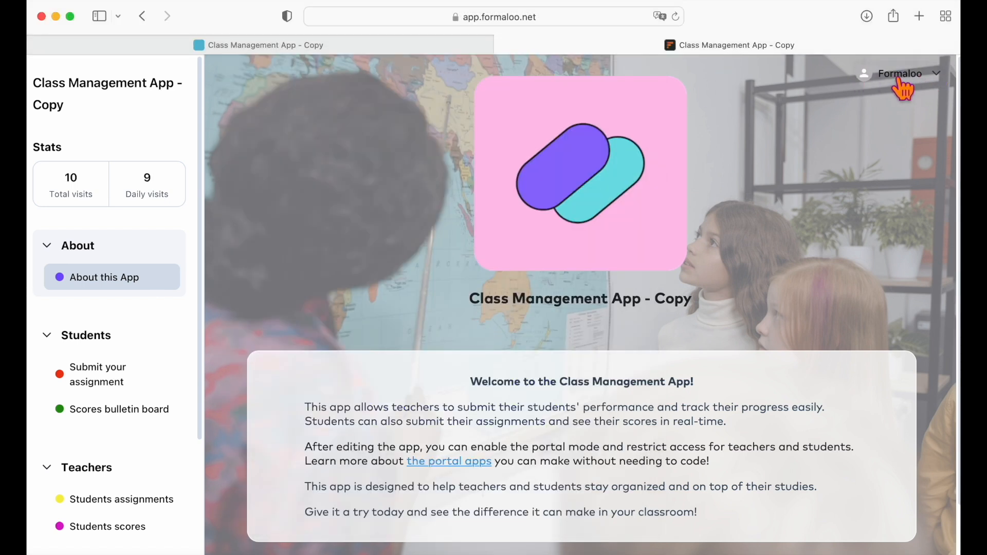
left_click(920, 77)
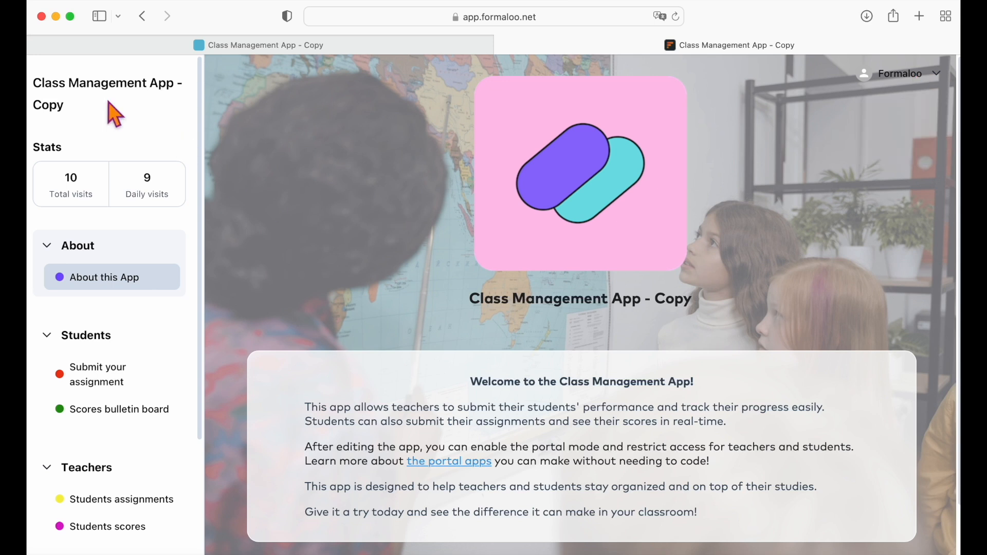
left_click(144, 16)
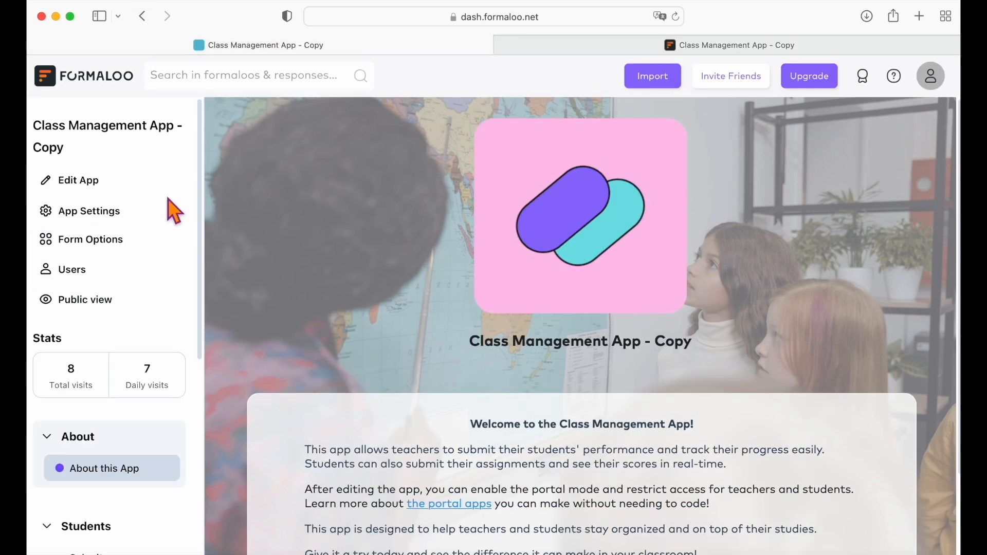
Open the users signup form in the form editor and scroll down to its Roles field.
left_click(81, 273)
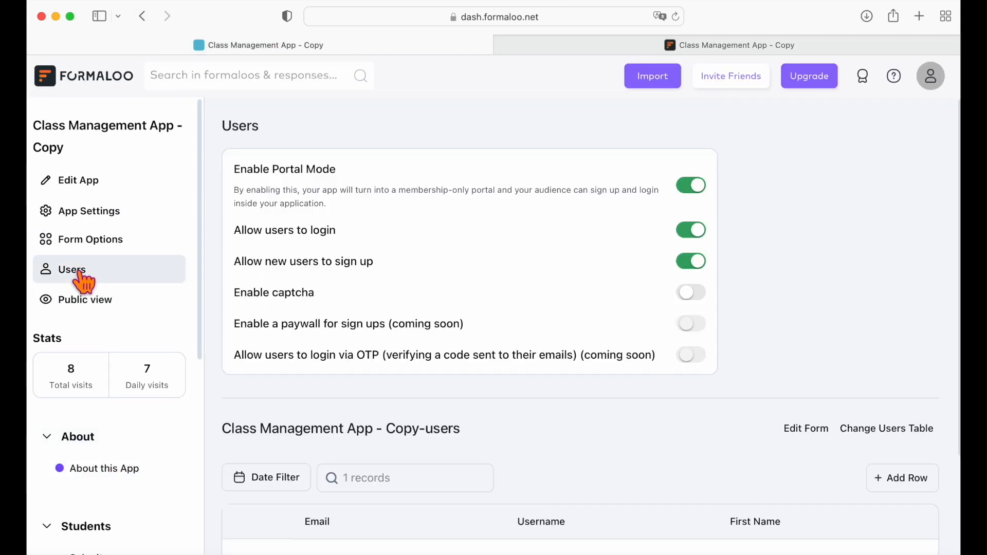
scroll(485, 374, "down", 1)
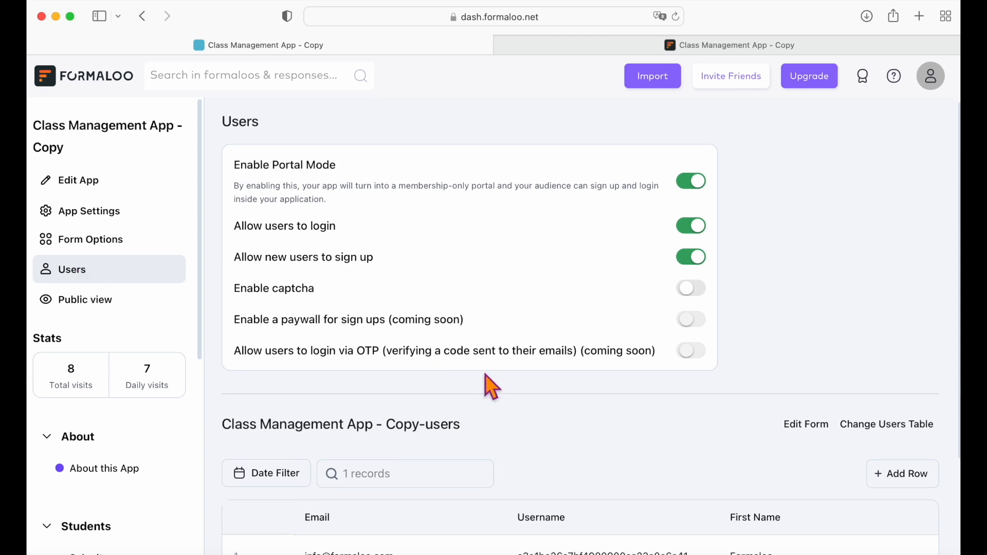
scroll(493, 387, "down", 3)
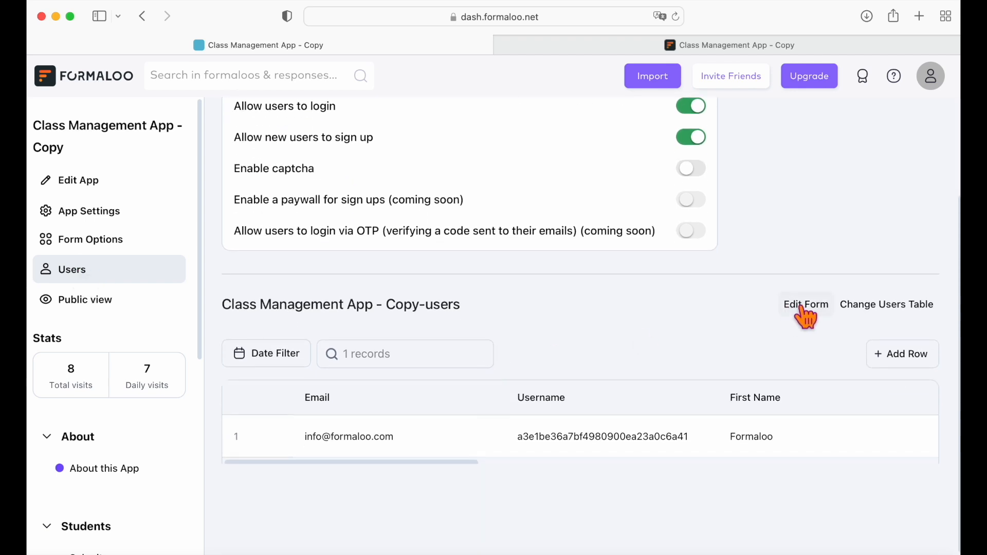
left_click(806, 306)
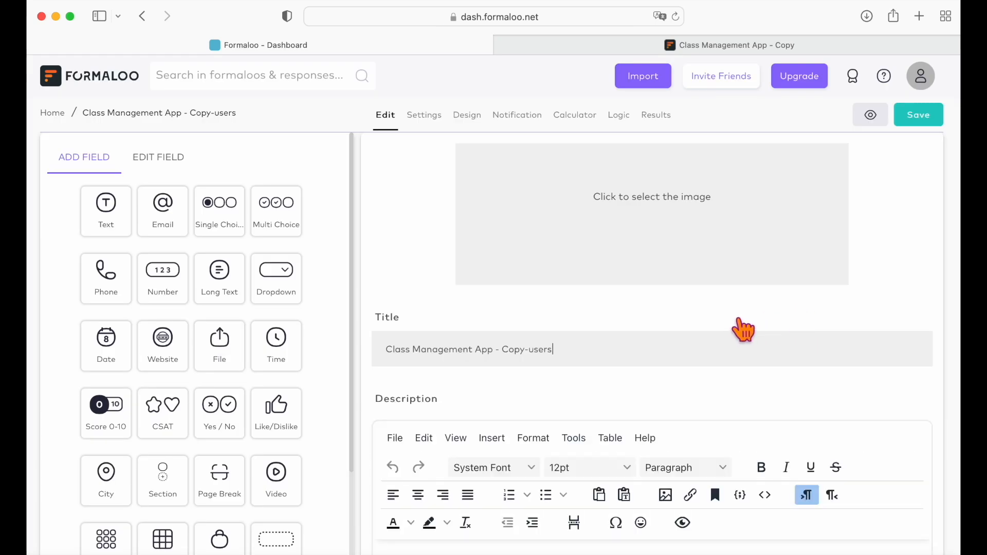
scroll(672, 473, "down", 5)
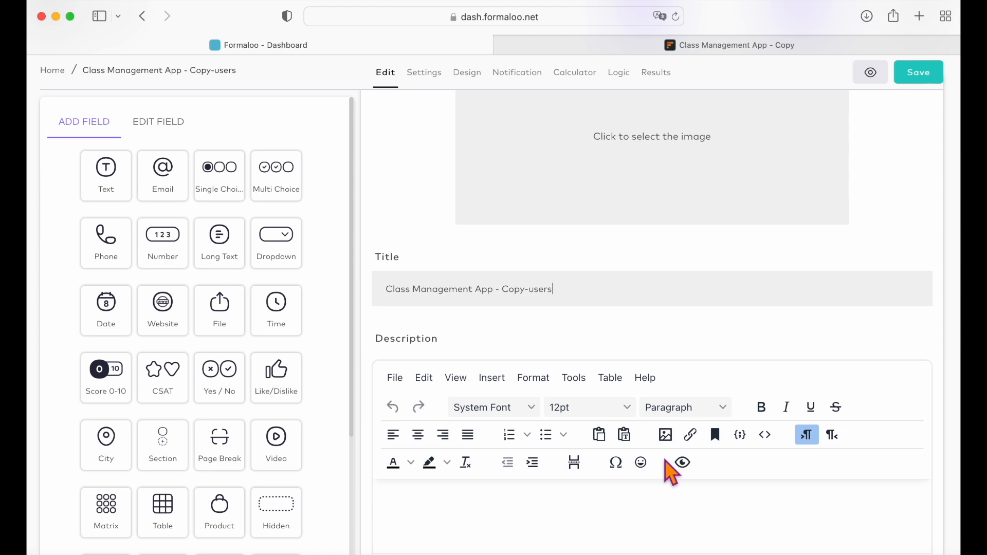
scroll(667, 461, "down", 8)
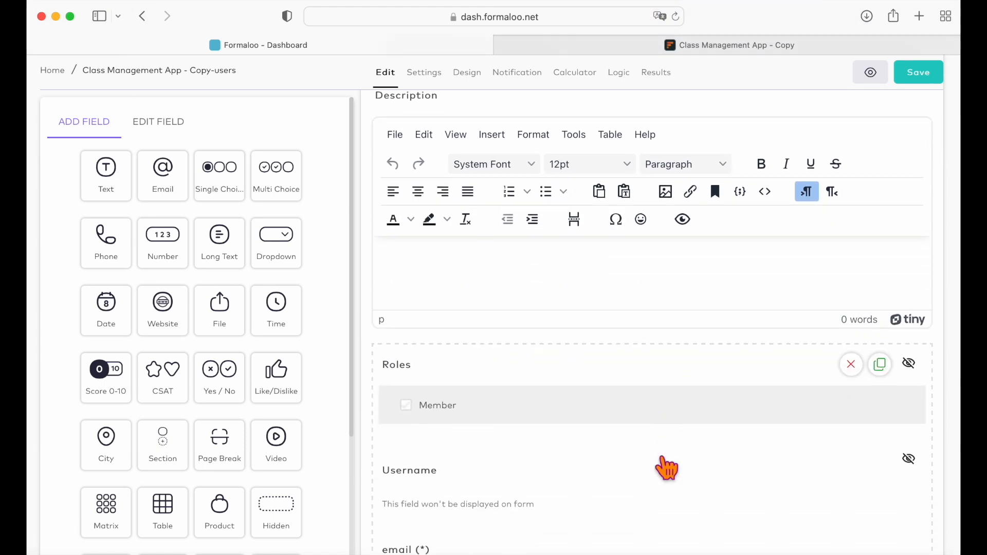
scroll(661, 457, "down", 7)
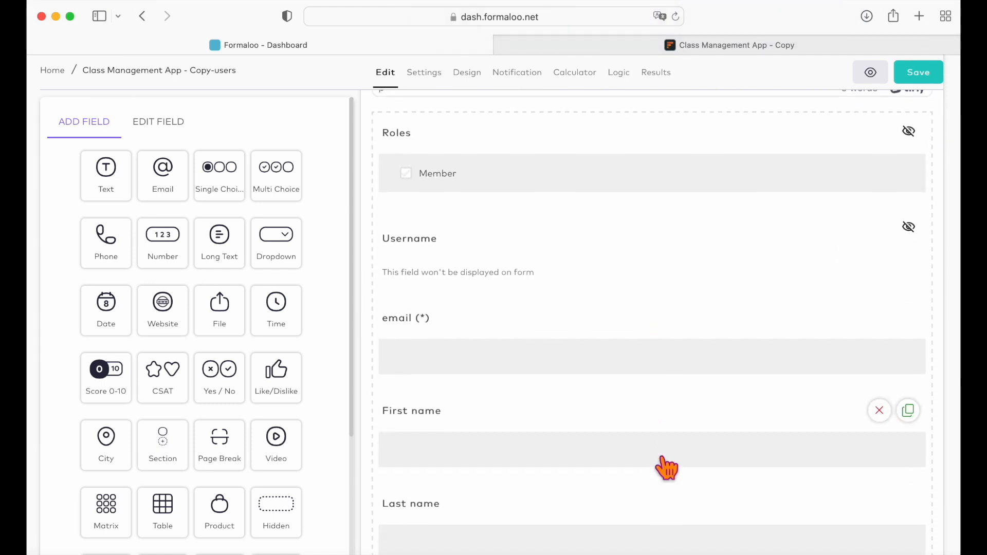
scroll(662, 456, "down", 9)
left_click(578, 331)
scroll(569, 374, "down", 4)
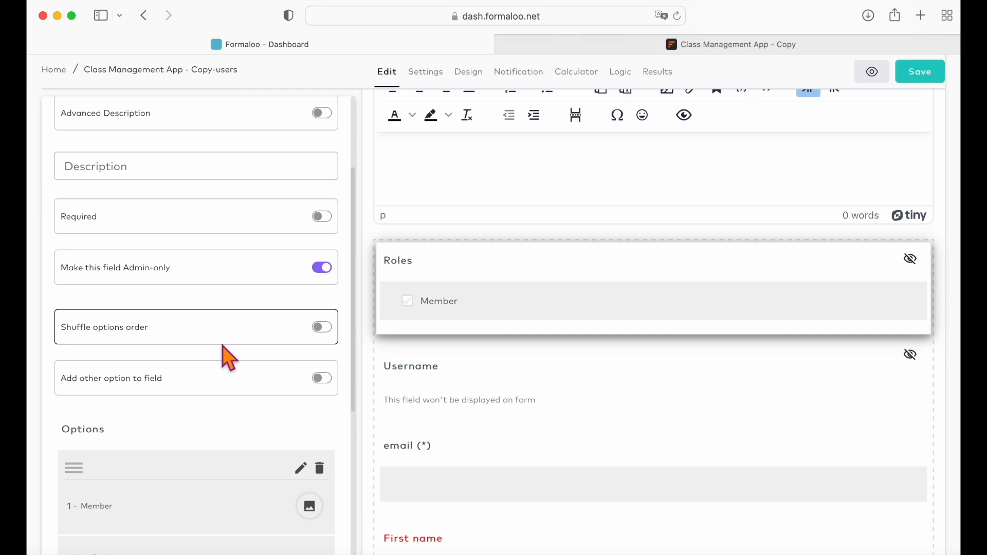
scroll(226, 360, "down", 5)
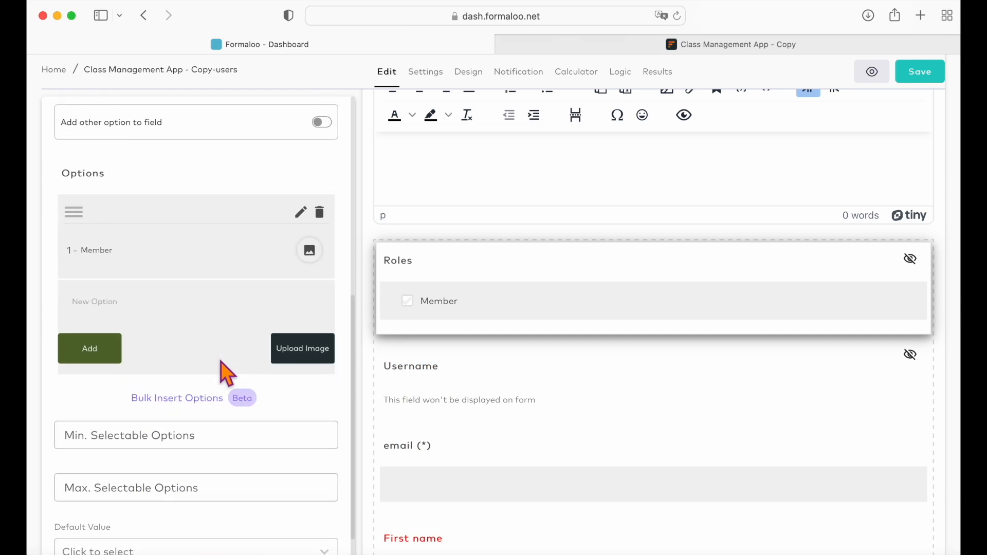
Add 'Teacher' as a Roles option beside Member and save the users form.
left_click(156, 323)
type("Teacher")
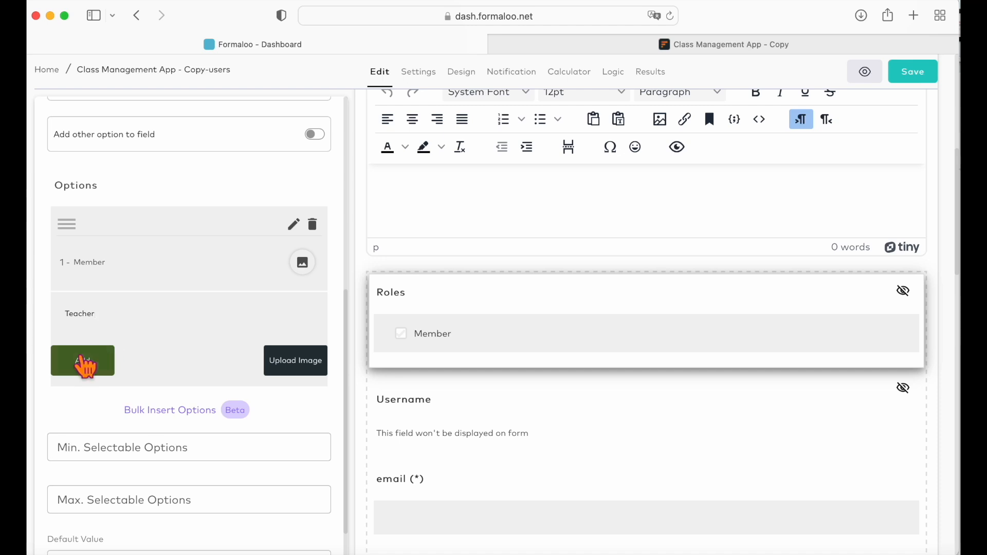
left_click(84, 363)
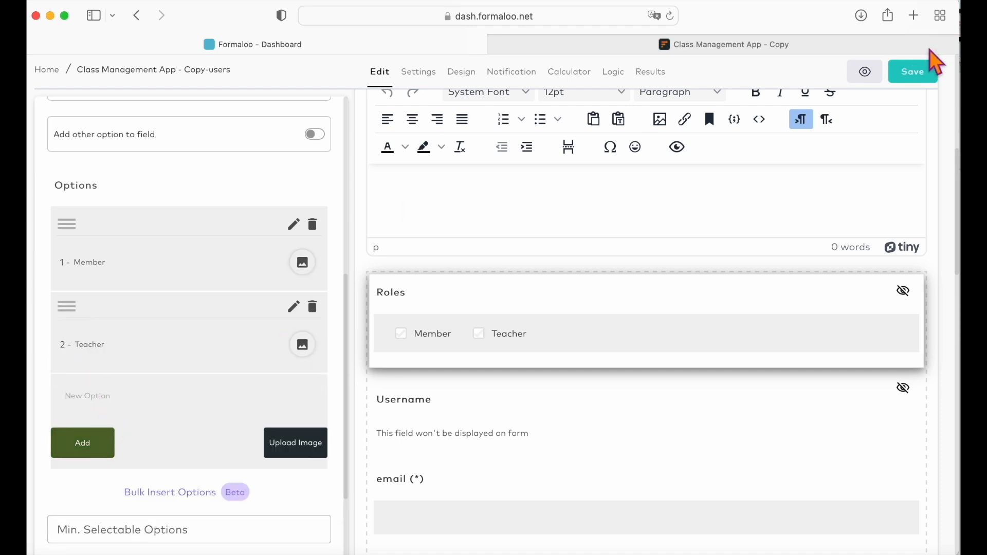
left_click(921, 77)
left_click(77, 276)
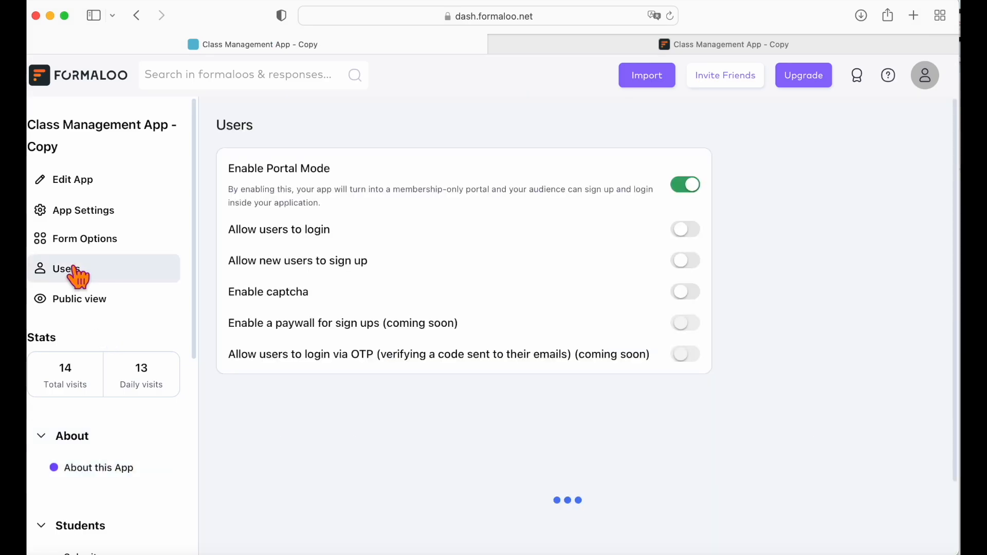
Tick Teacher on the signed-up user's record, save it, and enter app page editing.
scroll(411, 421, "down", 5)
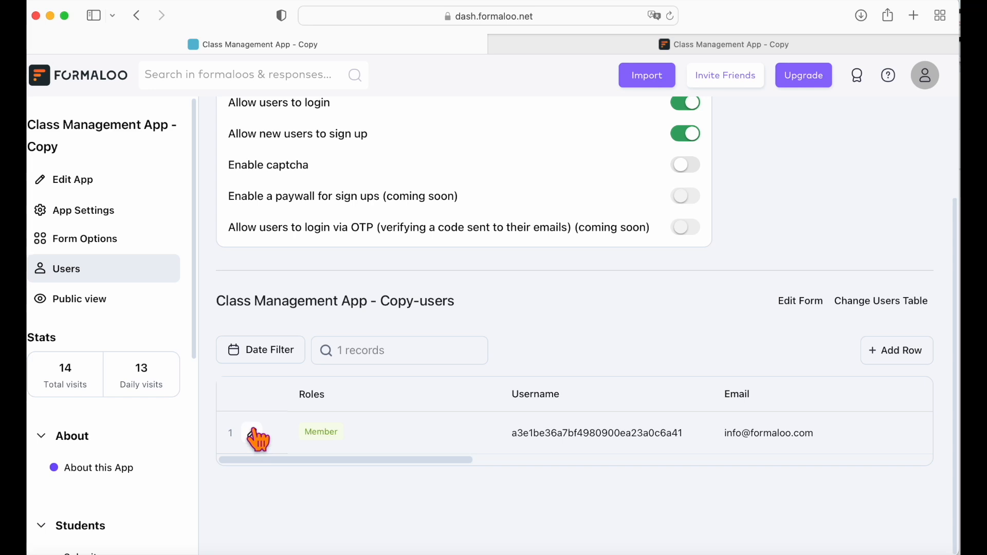
left_click(261, 435)
scroll(566, 419, "down", 2)
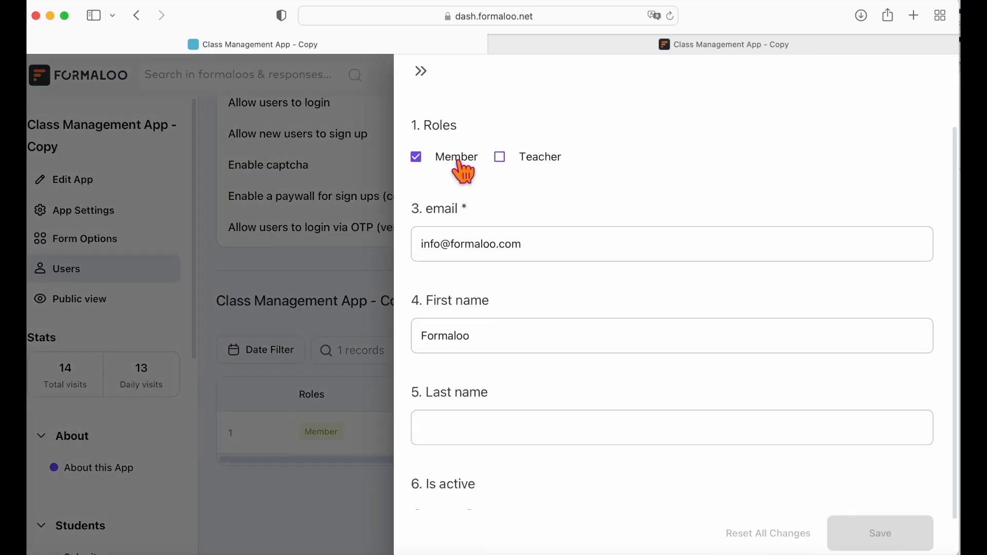
left_click(509, 160)
left_click(851, 532)
left_click(82, 181)
scroll(89, 465, "down", 3)
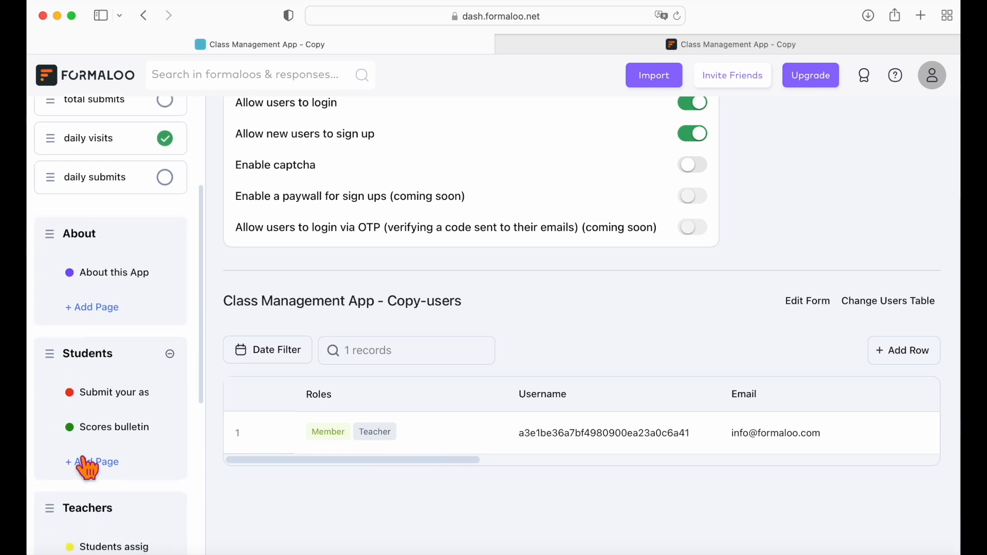
Limit the Students assignments page's visibility to the Teacher user role only.
scroll(88, 468, "down", 2)
left_click(90, 468)
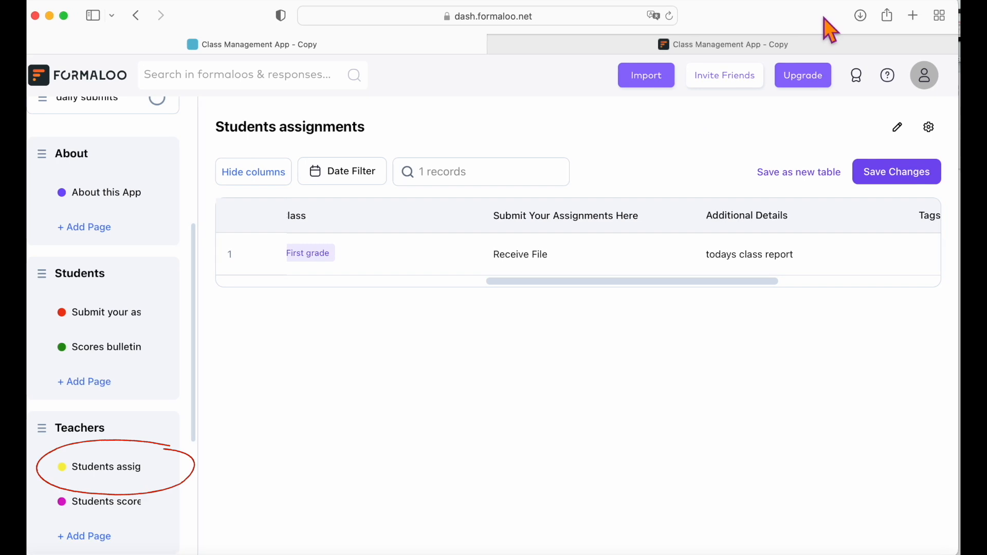
left_click(930, 129)
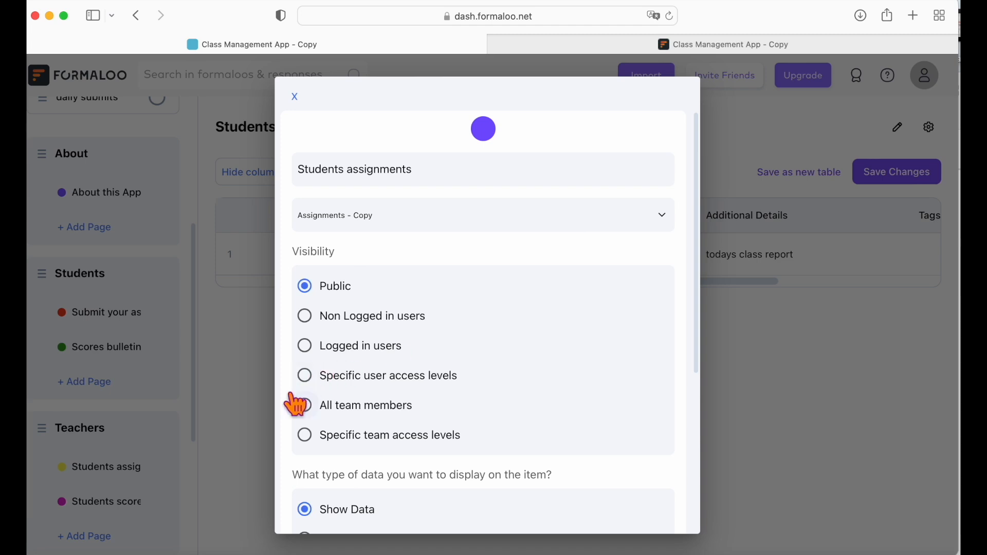
left_click(310, 379)
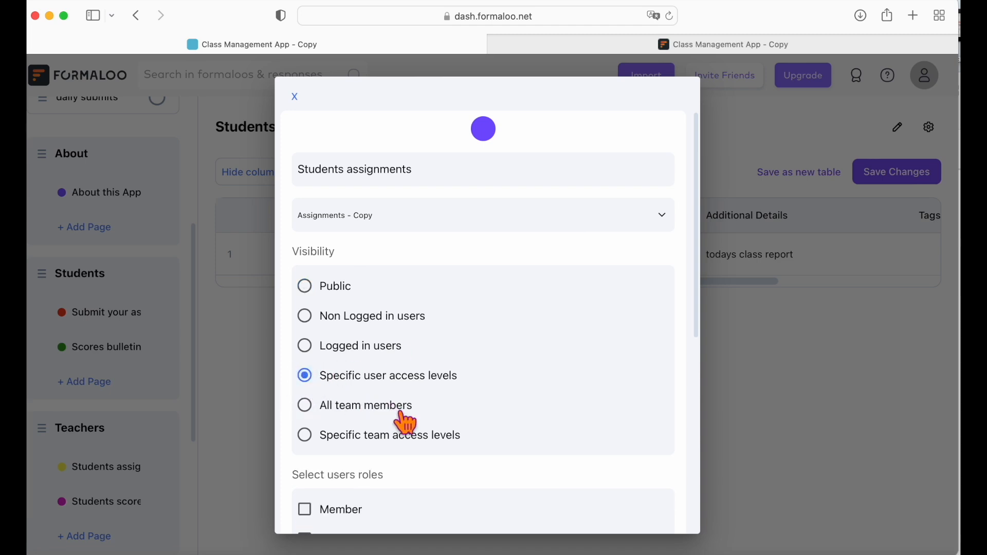
scroll(407, 423, "down", 5)
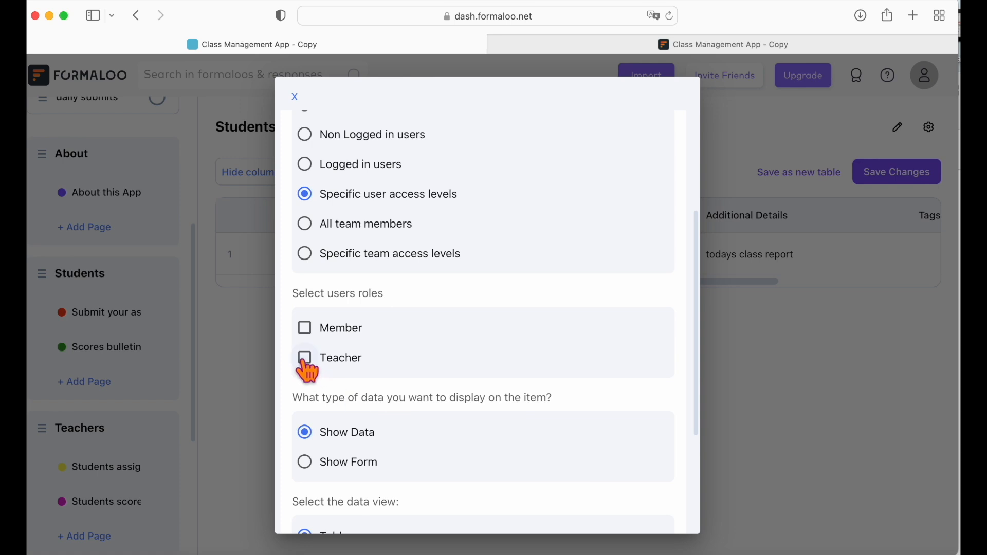
scroll(397, 440, "down", 3)
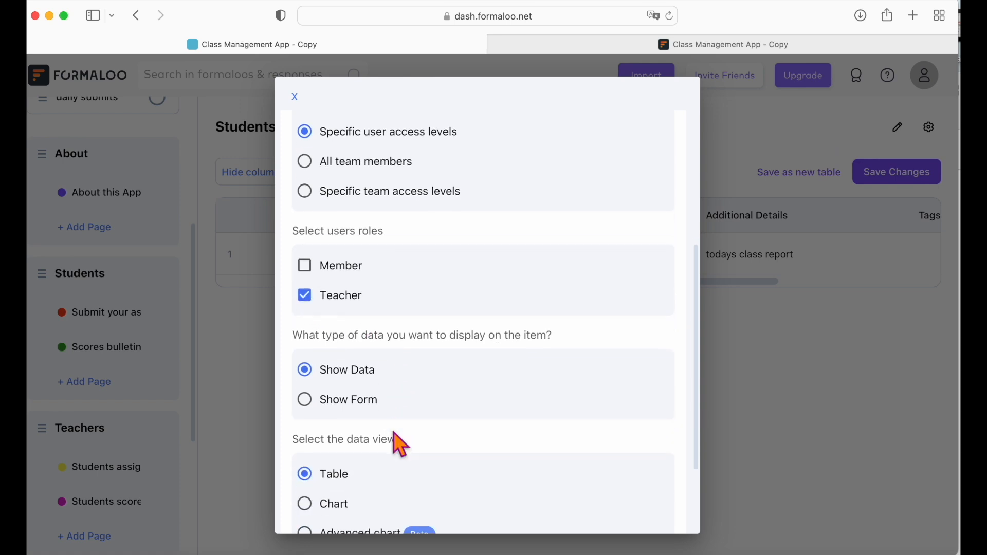
scroll(399, 443, "down", 2)
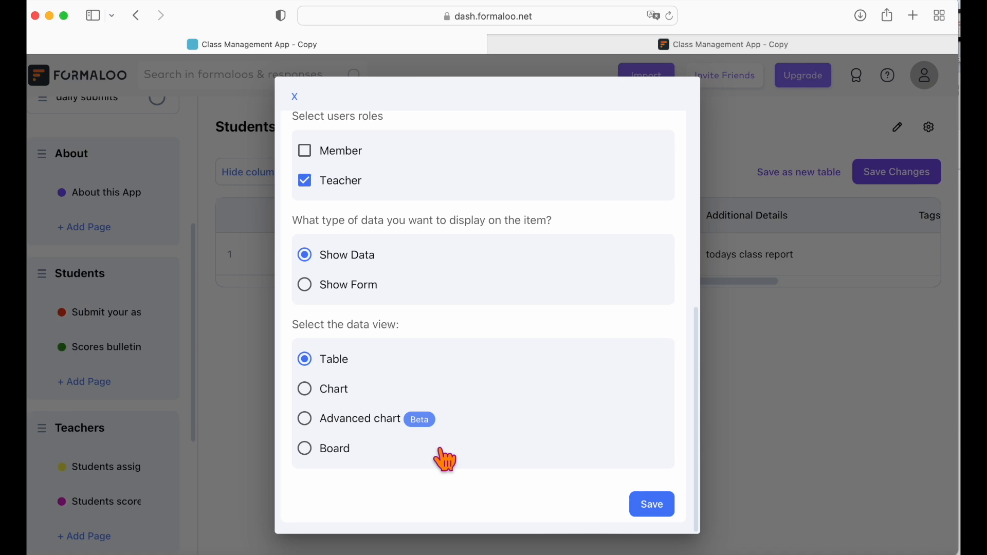
left_click(650, 512)
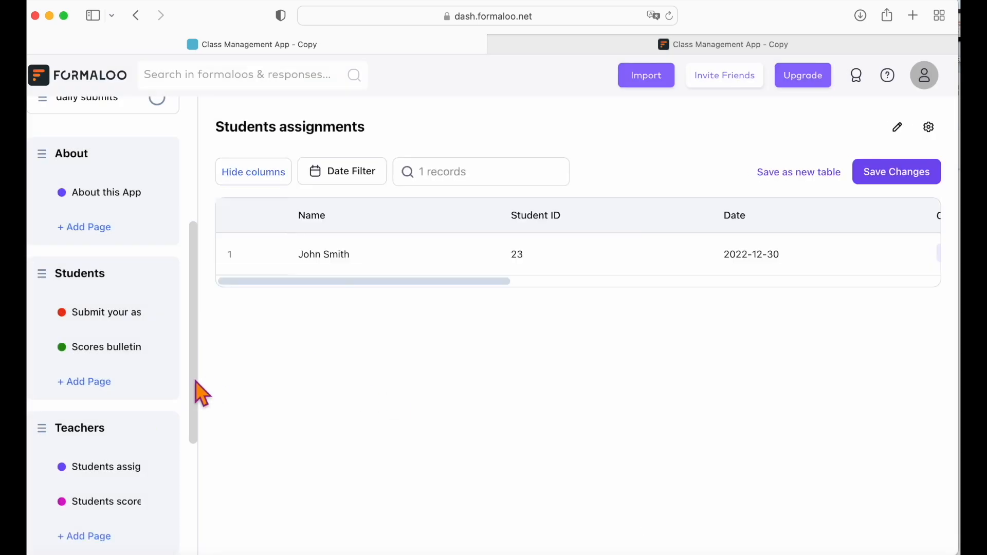
Save the app and open its public view in a new tab.
left_click_drag(194, 381, 194, 256)
left_click(161, 128)
left_click(96, 304)
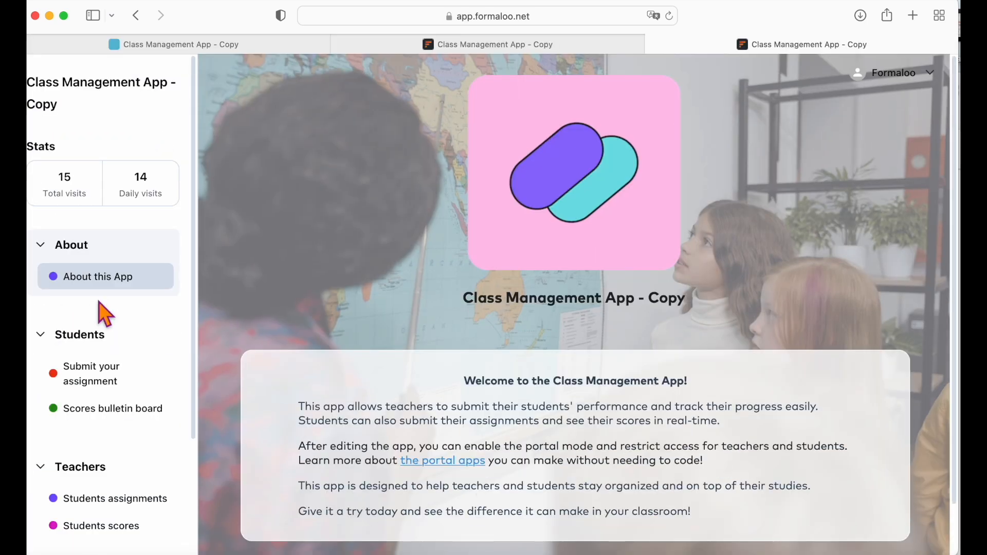
View Students assignments in the live app, then log out of the account.
scroll(175, 376, "down", 5)
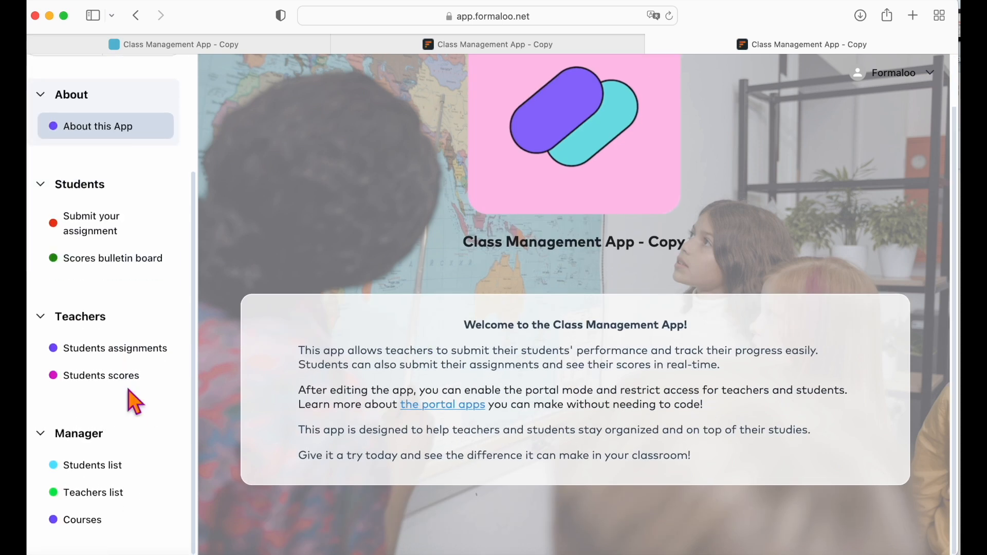
left_click(137, 352)
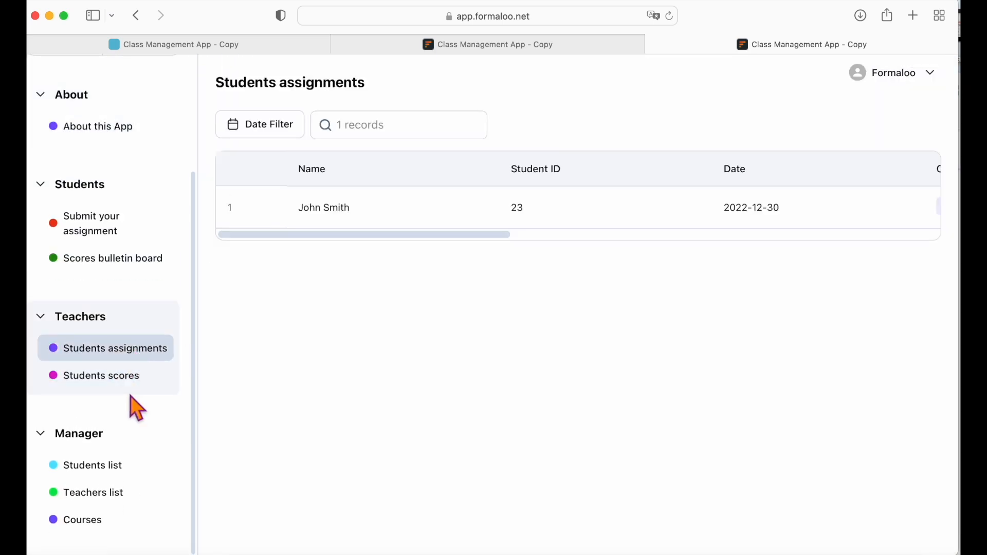
left_click(927, 72)
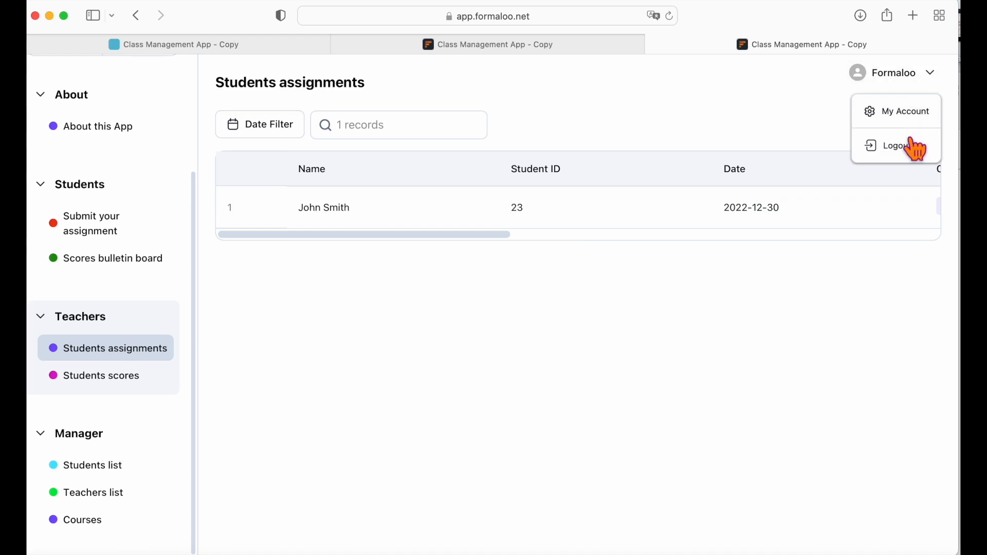
left_click(914, 146)
scroll(128, 442, "down", 3)
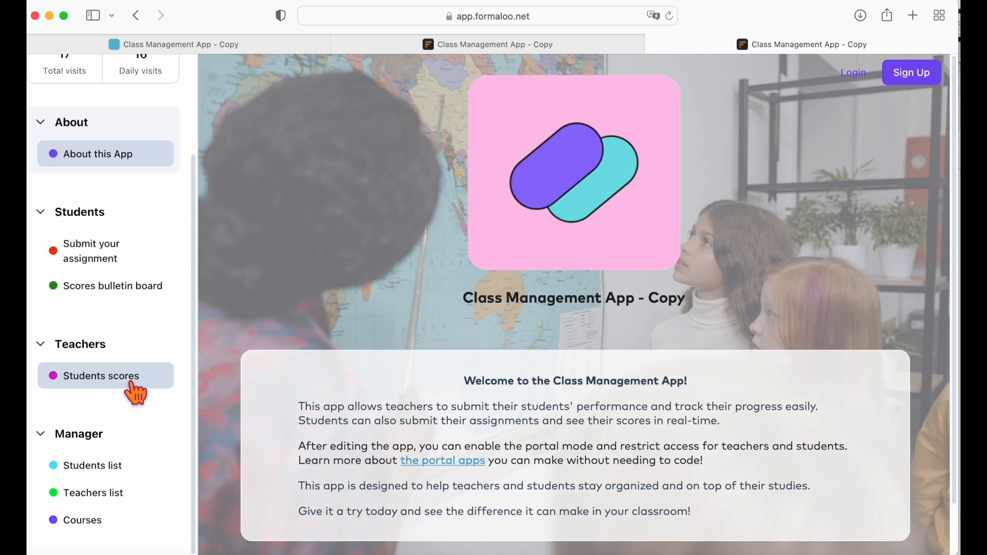
Submit an assignment with name 'Formaloo', a test student ID, 26 January 2023, First grade, and details 'Formaloo'.
left_click(118, 267)
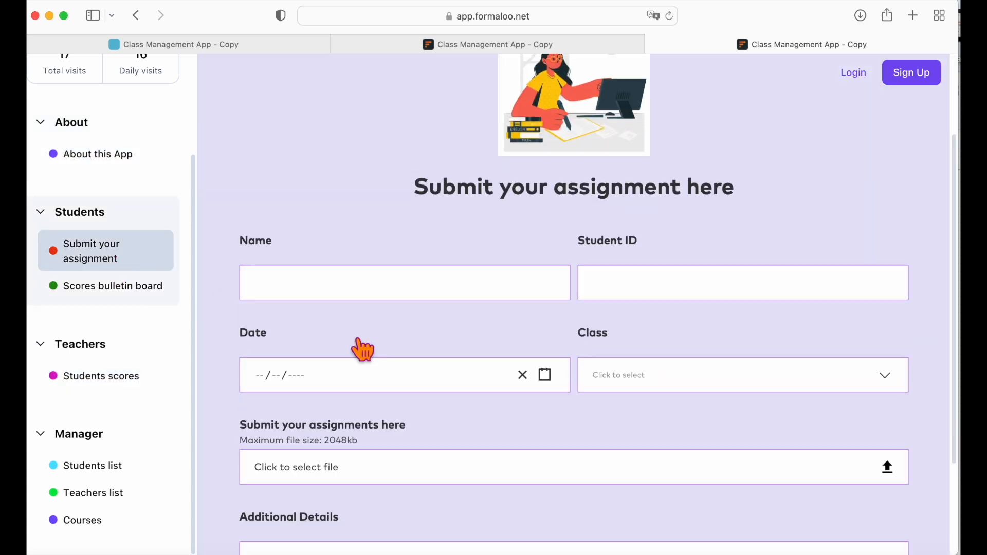
left_click(338, 291)
type("Formaloo")
left_click(615, 295)
type("121212")
left_click(543, 375)
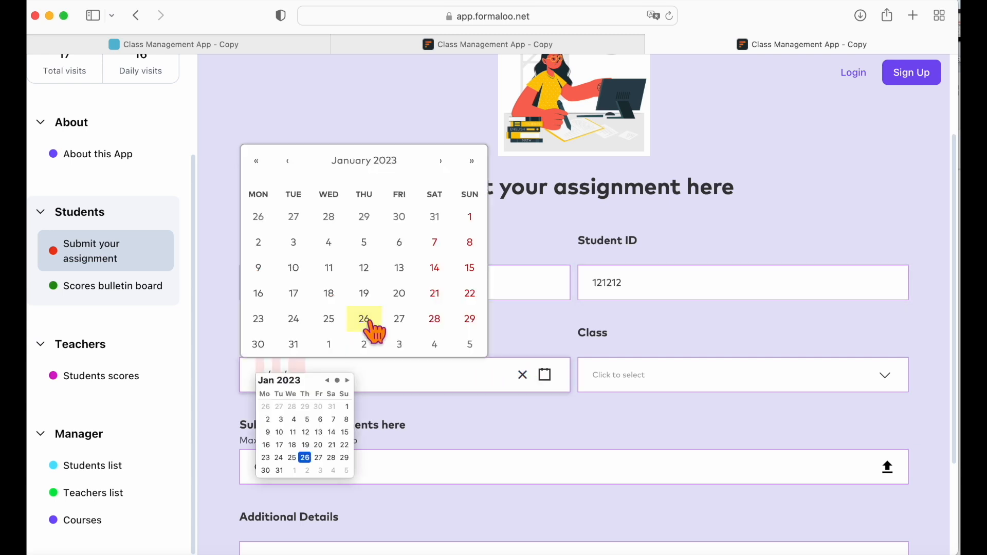
left_click(367, 320)
left_click(741, 375)
left_click(720, 410)
scroll(758, 424, "down", 3)
left_click(771, 432)
type("Formaloo")
left_click(621, 514)
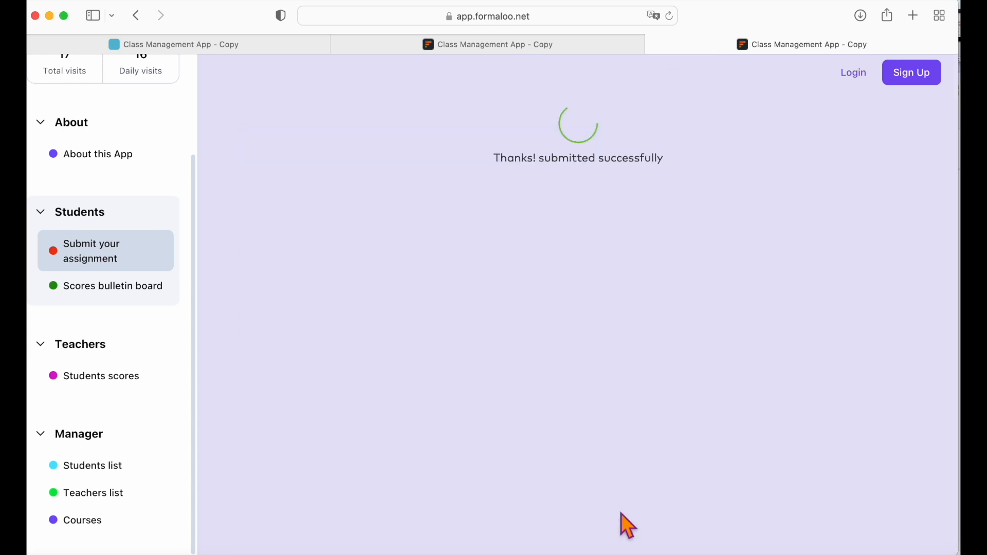
Log back in and check the new submission in Students assignments.
left_click(853, 72)
scroll(137, 408, "down", 5)
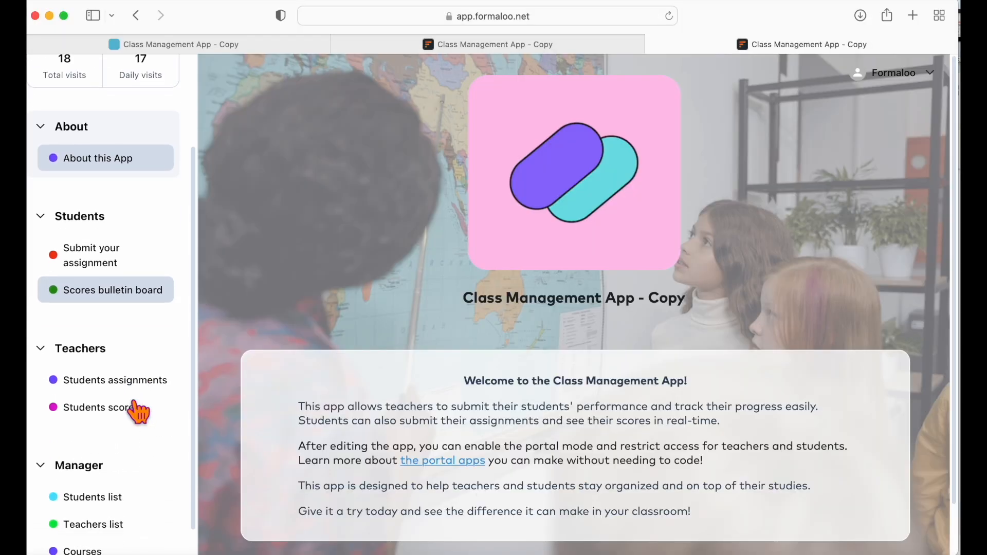
left_click(137, 382)
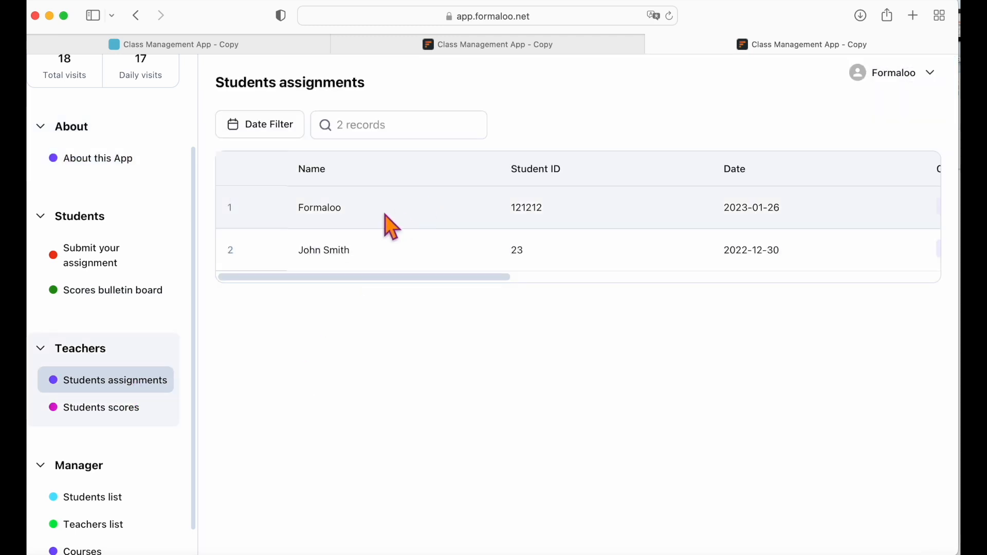
left_click_drag(492, 273, 911, 279)
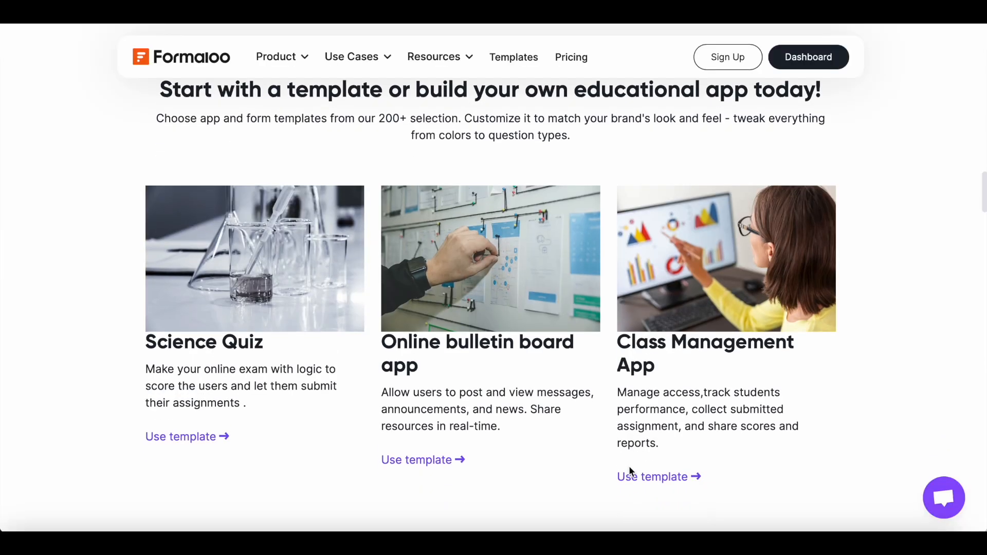
Scroll the Formaloo education page down to the learning-management feature cards.
scroll(631, 471, "down", 5)
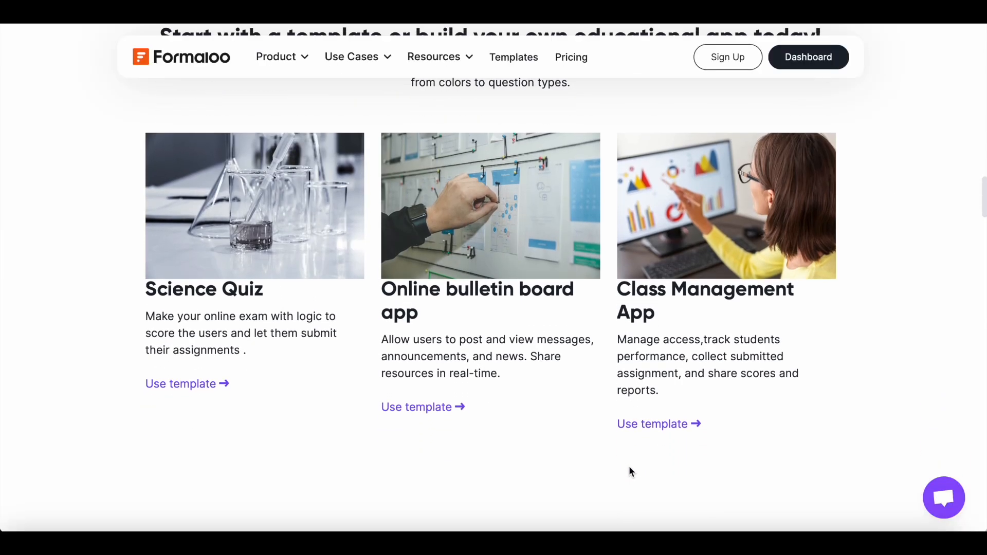
scroll(632, 471, "down", 3)
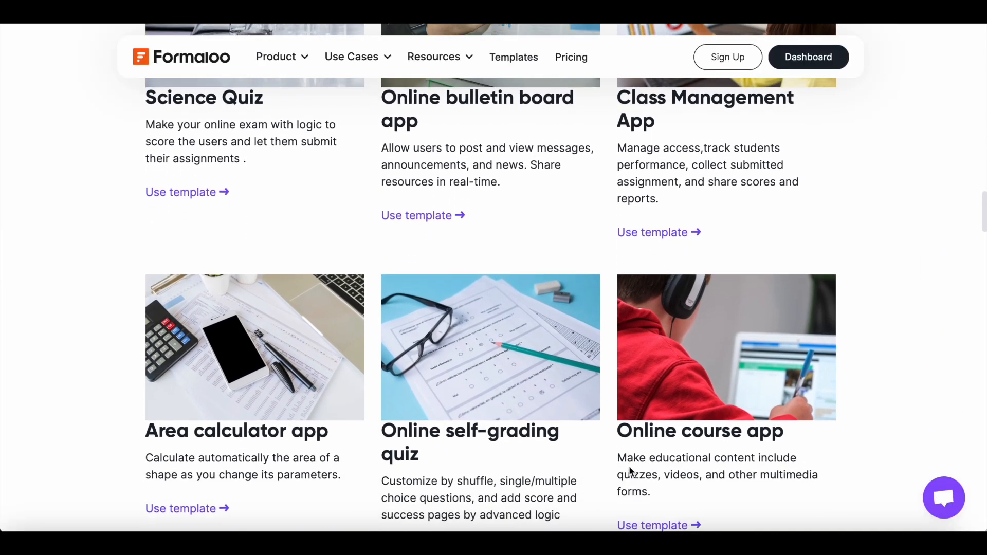
scroll(631, 472, "down", 10)
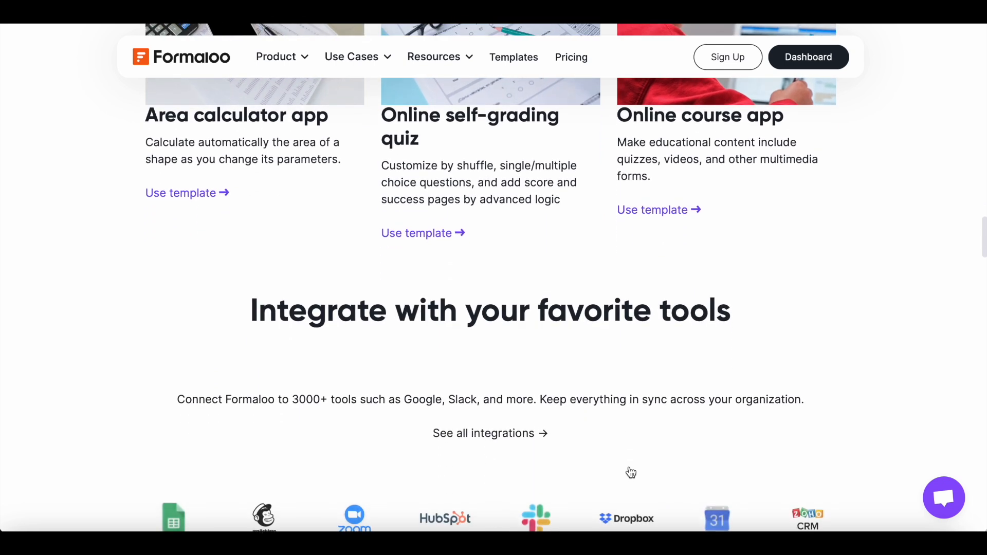
scroll(631, 472, "down", 7)
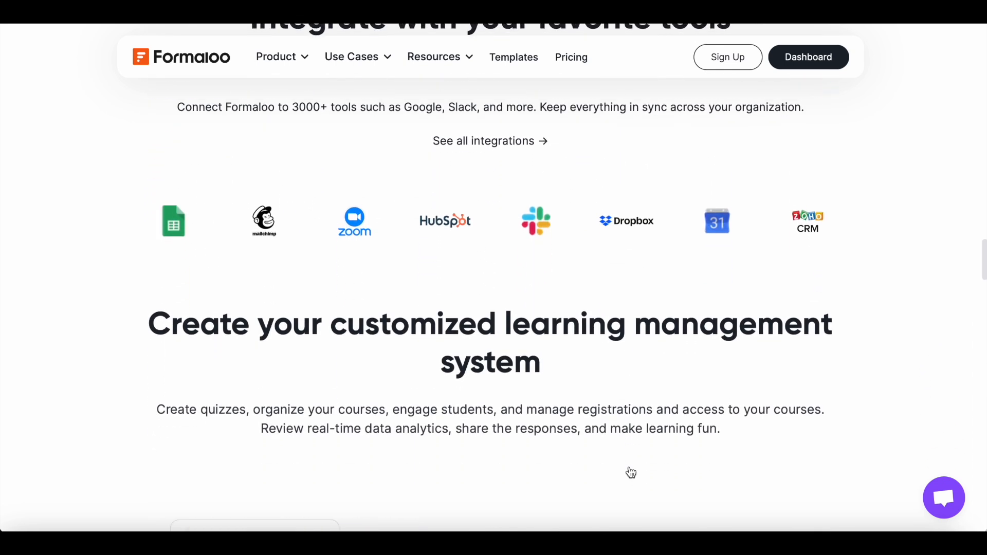
scroll(632, 472, "down", 3)
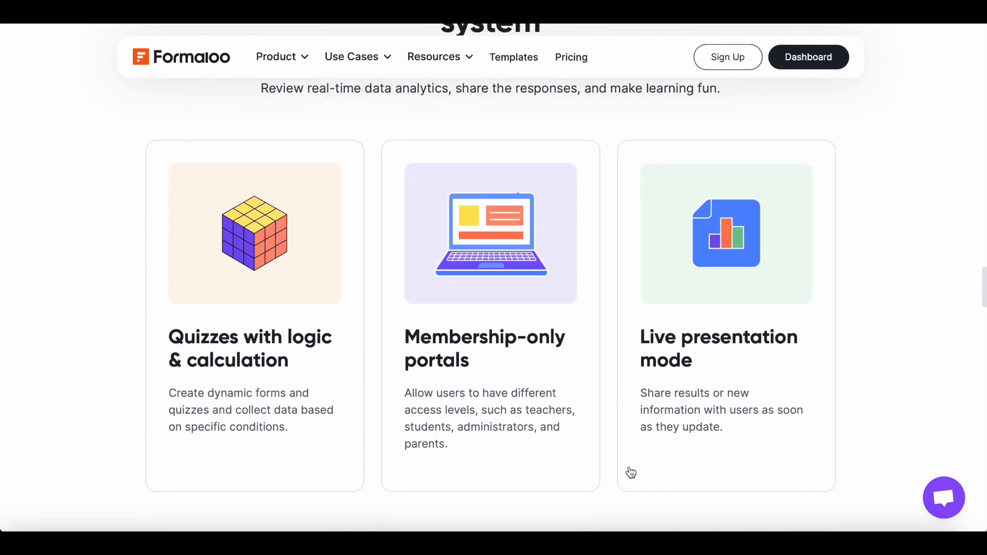